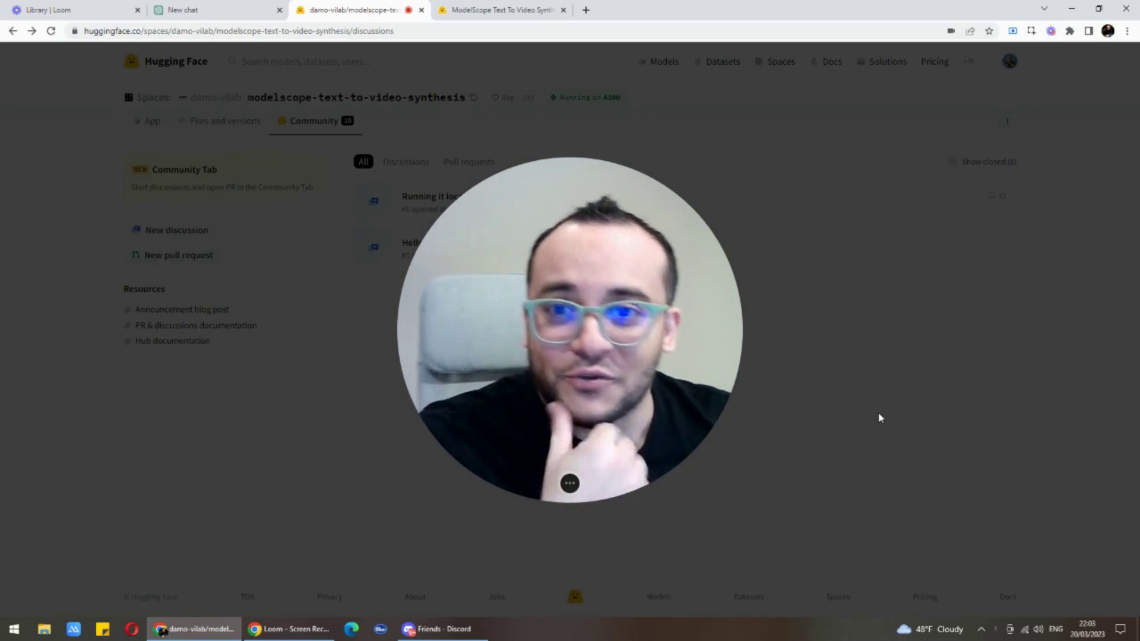
# Bring up the damo-vilab modelscope-text-to-video-synthesis Space, which shows its two Community discussions
pyautogui.click(349, 445)
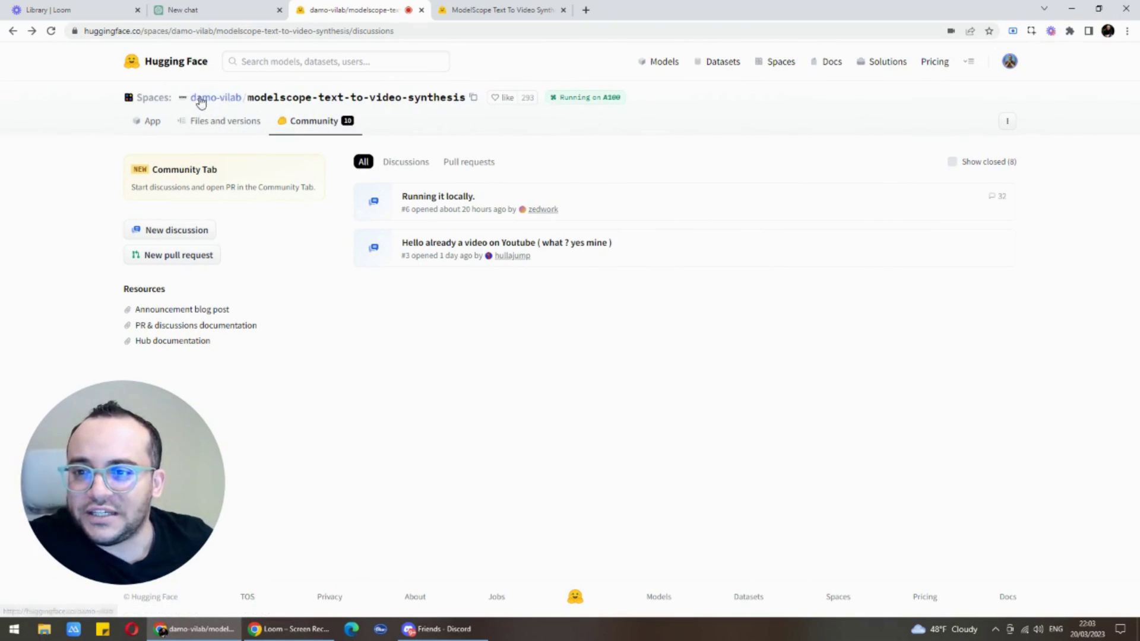
# Open the Space's app and queue the 'An astronaut riding a horse.' example for generation
pyautogui.click(149, 120)
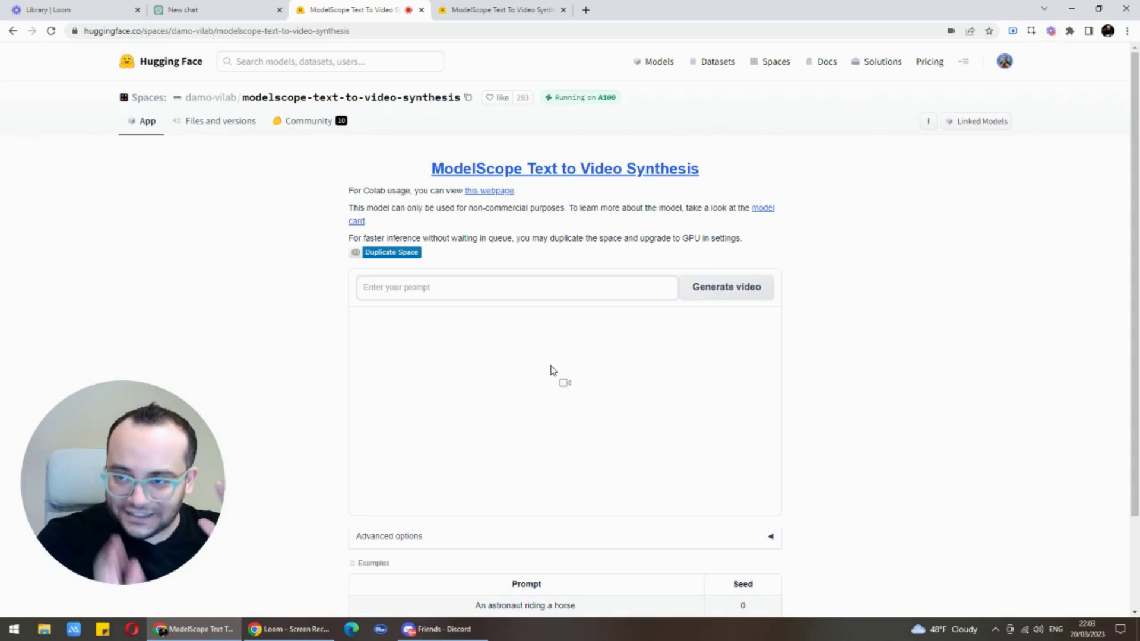
pyautogui.scroll(-2, 532, 360)
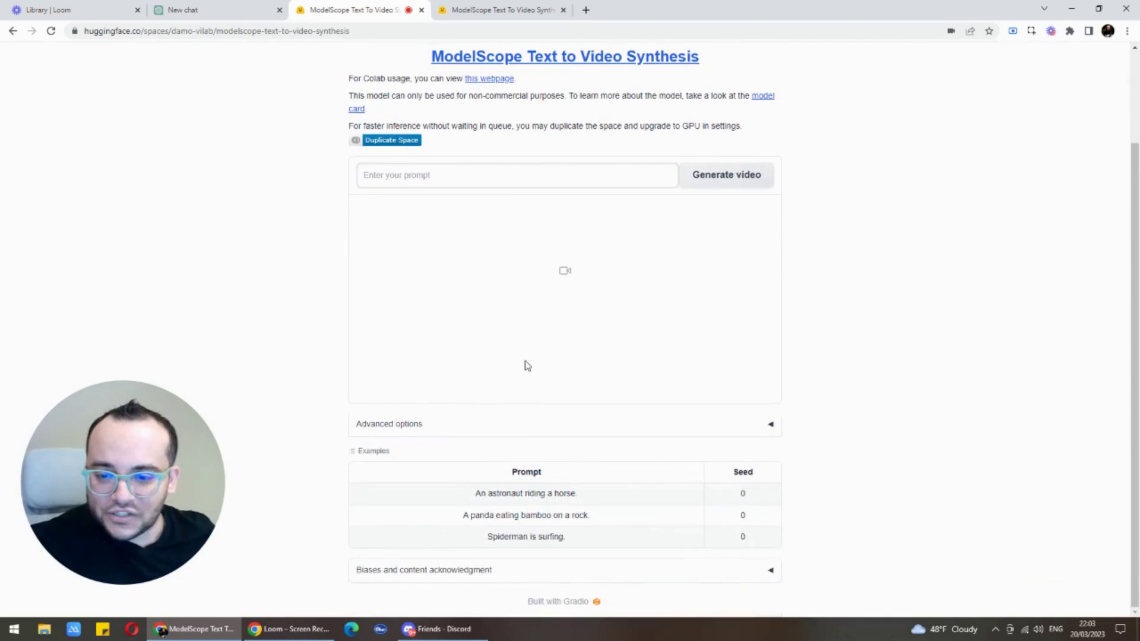
pyautogui.moveTo(476, 496); pyautogui.dragTo(575, 503)
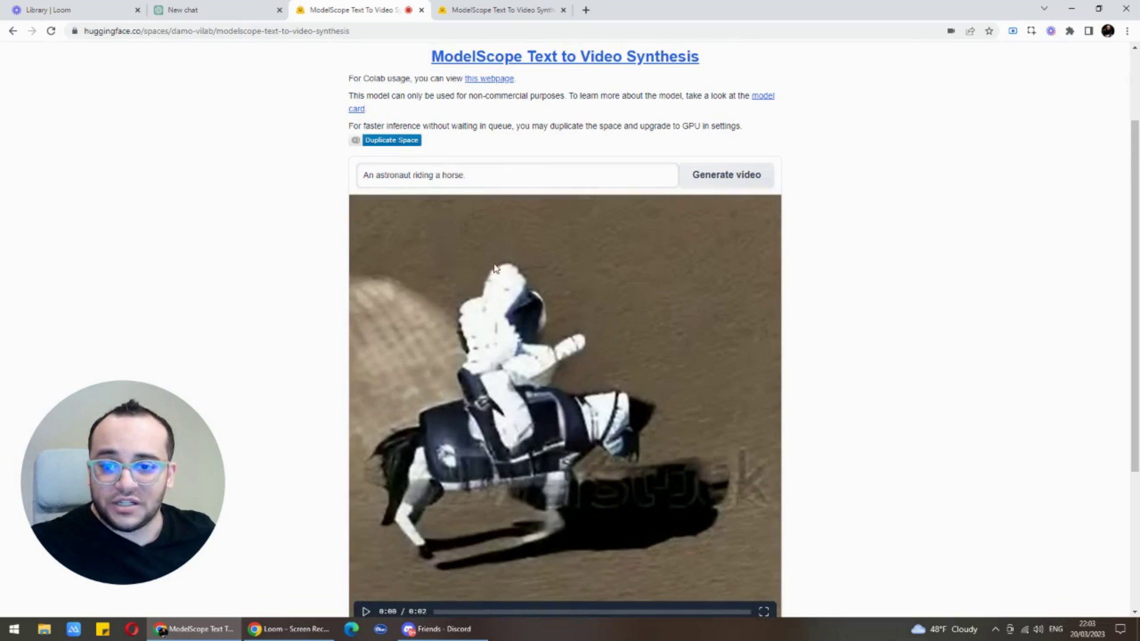
pyautogui.tripleClick(469, 176)
pyautogui.click(469, 177)
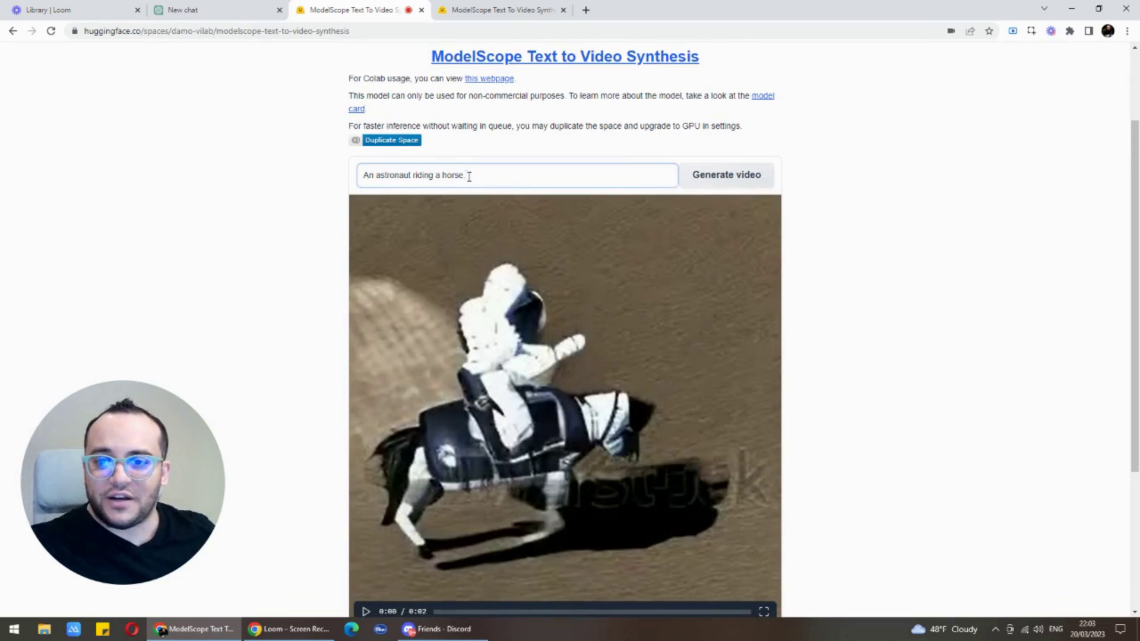
pyautogui.press('Return')
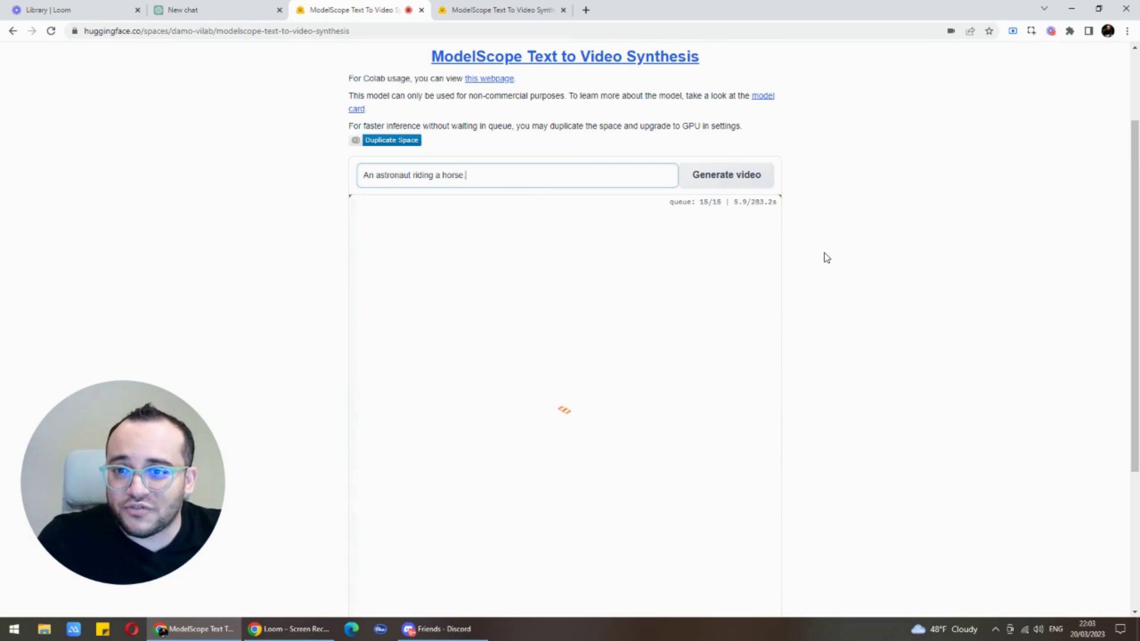
pyautogui.scroll(2, 814, 233)
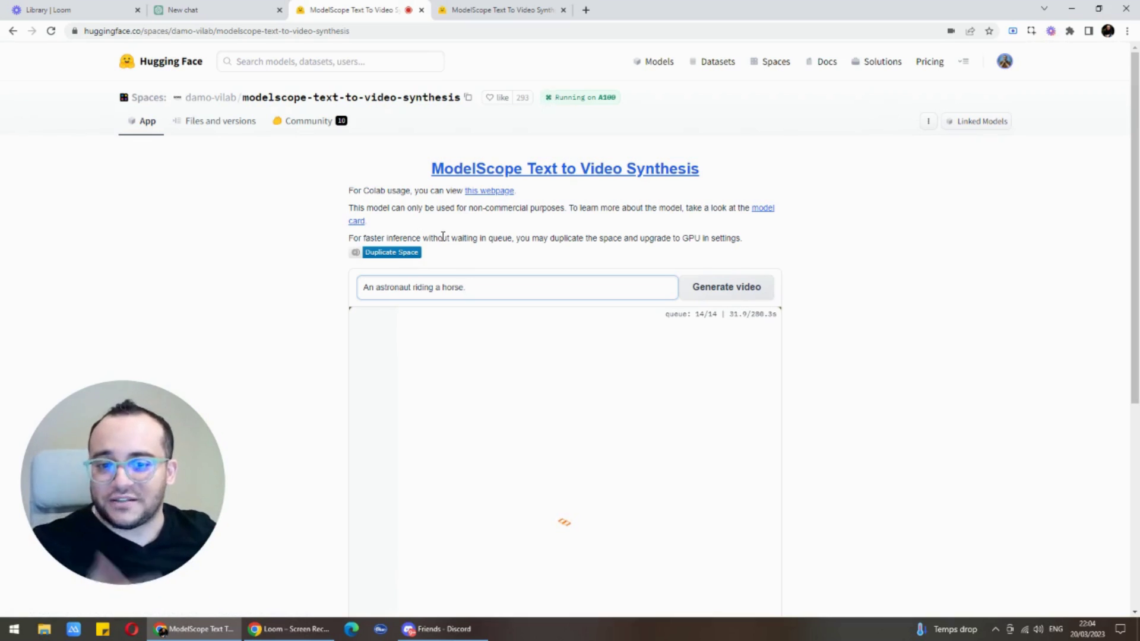
# In the private duplicate Space, generate and play a clip for 'a tomato crossing the street'
pyautogui.click(485, 13)
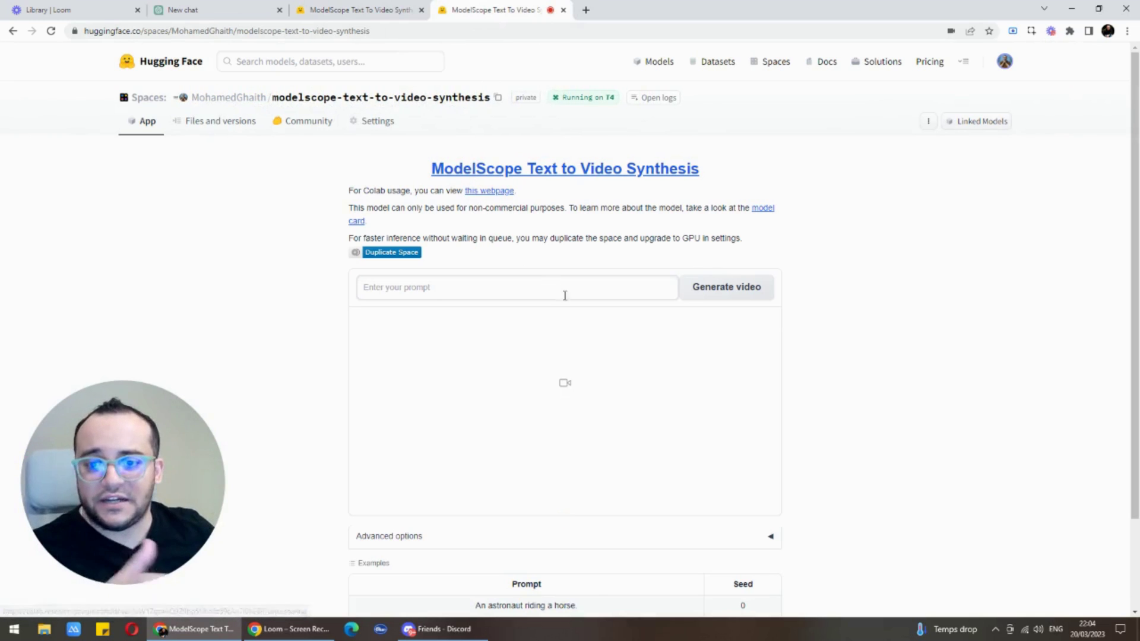
pyautogui.click(421, 10)
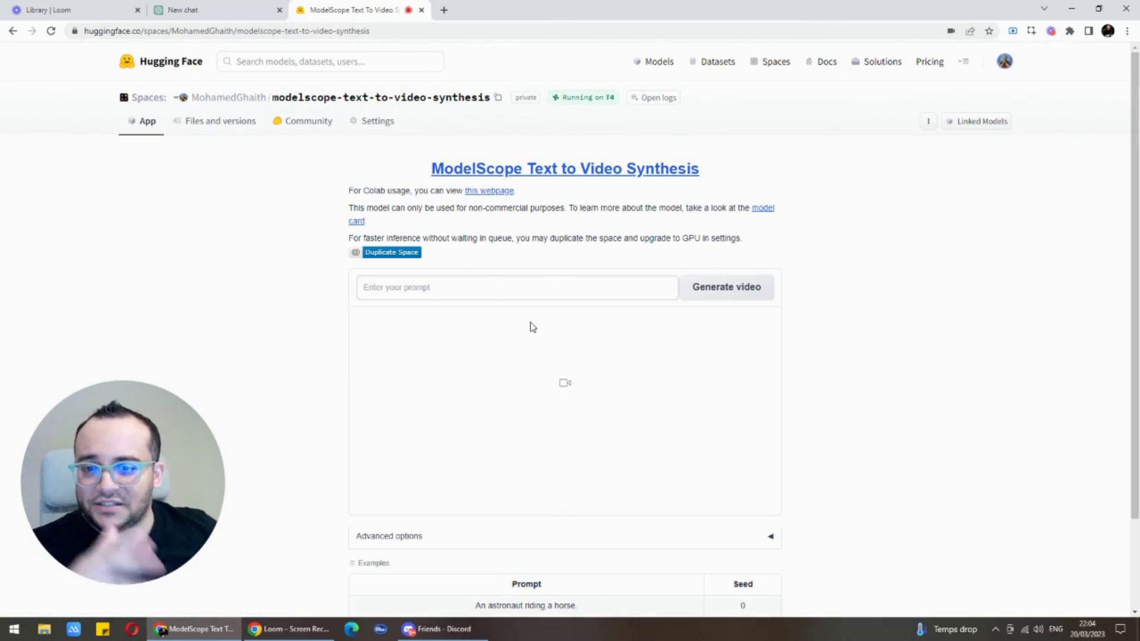
pyautogui.click(601, 289)
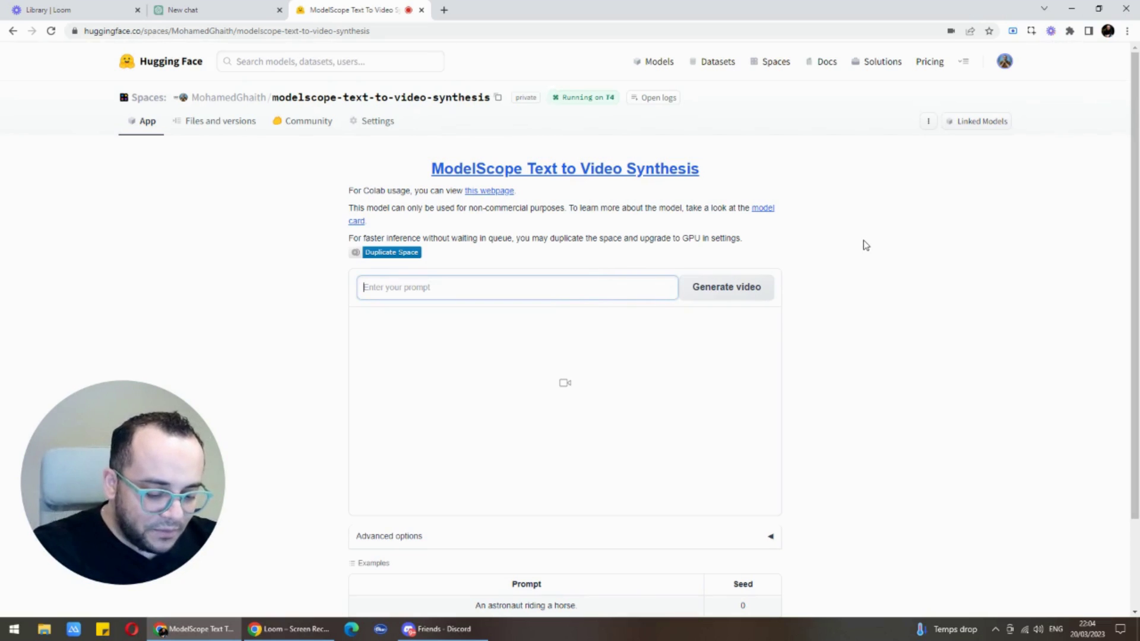
pyautogui.write('a tomato crossing the street')
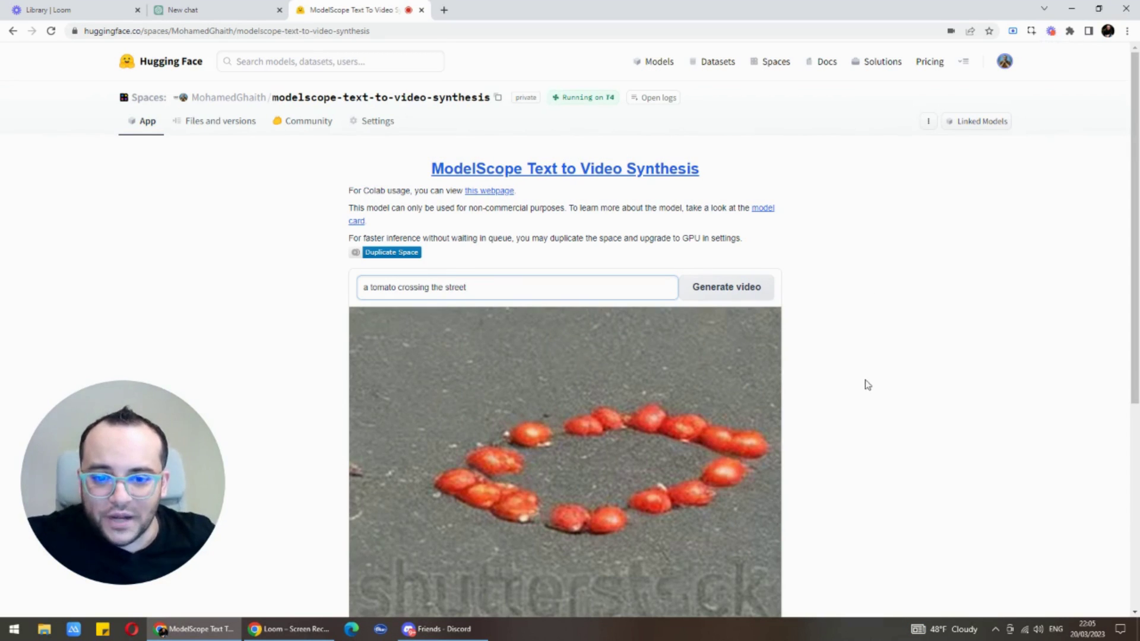
pyautogui.scroll(-3, 866, 379)
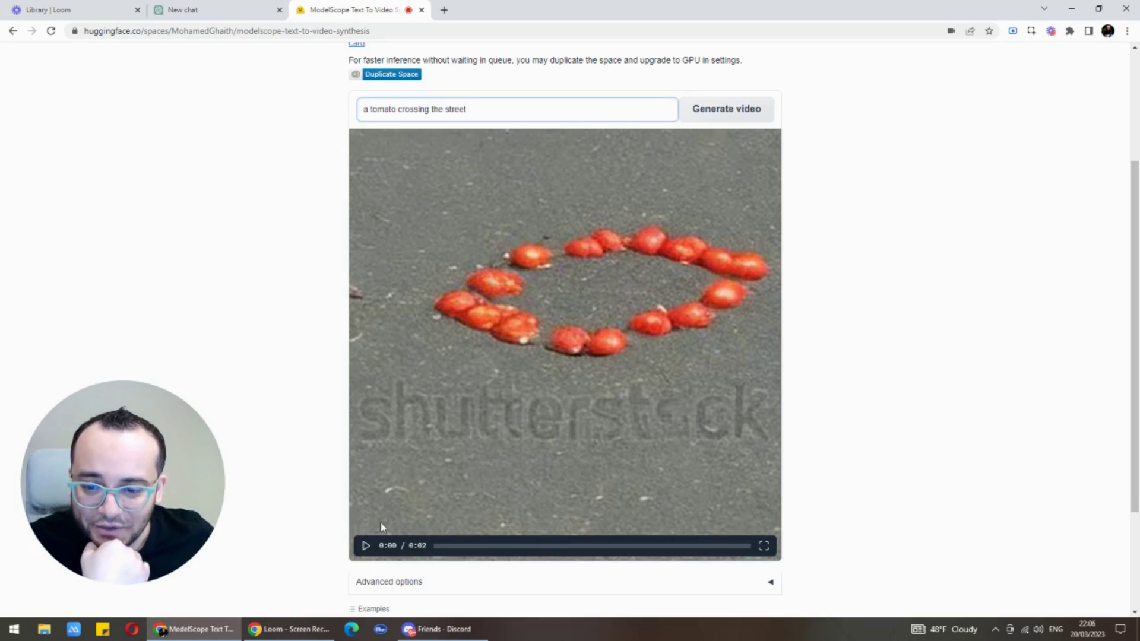
pyautogui.click(366, 546)
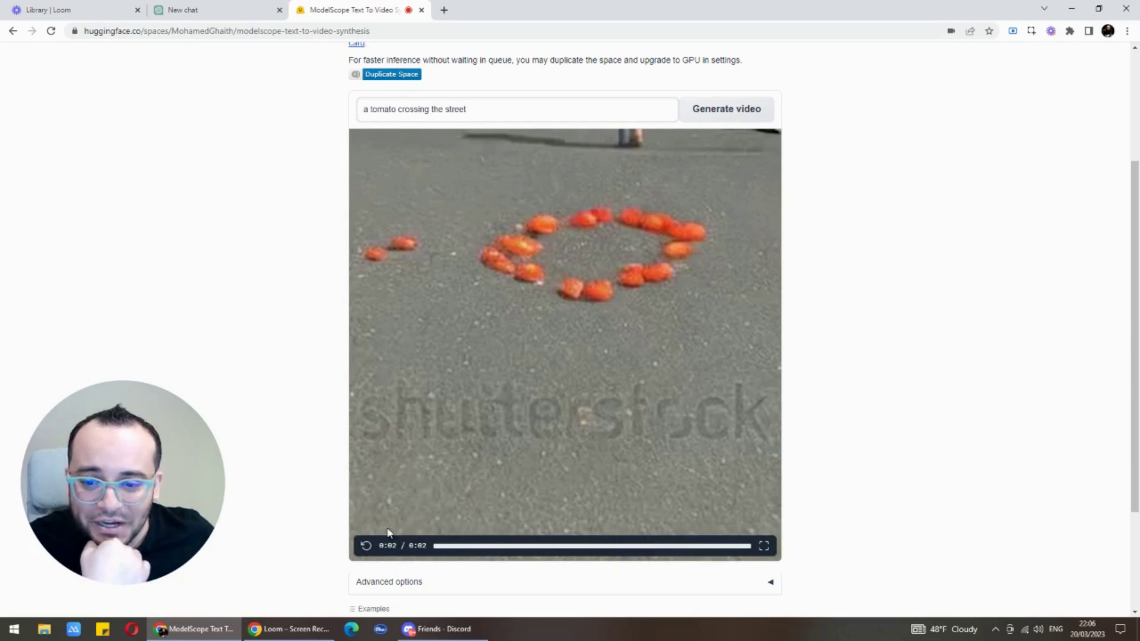
pyautogui.click(366, 545)
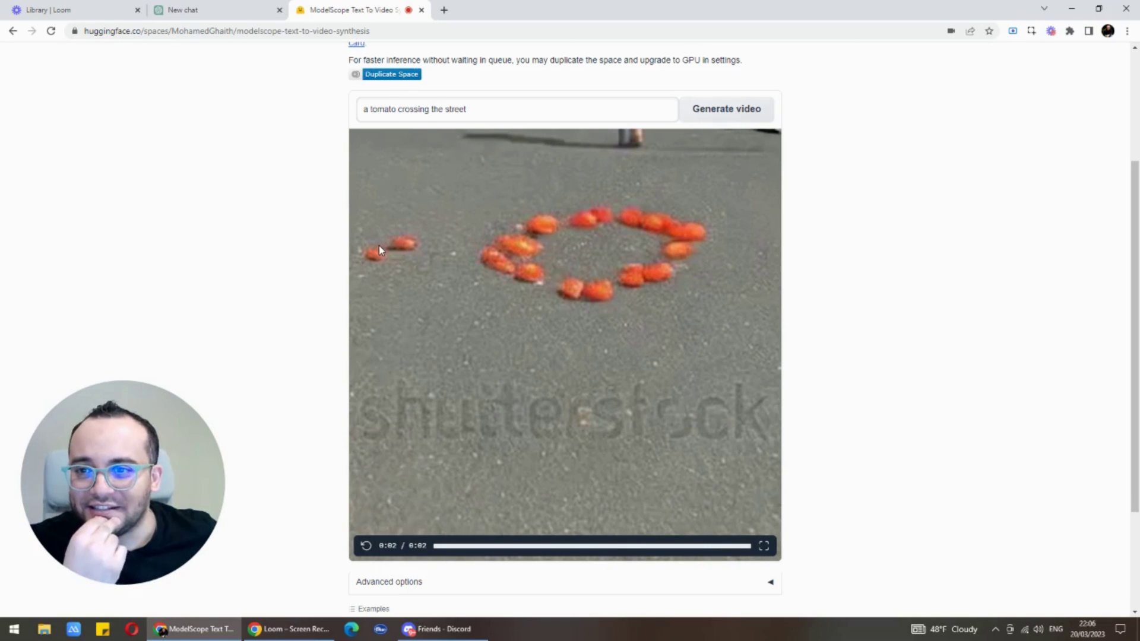
# Ask GPT-4 to 'write for me 1 sentence of a funny situation' and copy the squirrel clause
pyautogui.click(222, 11)
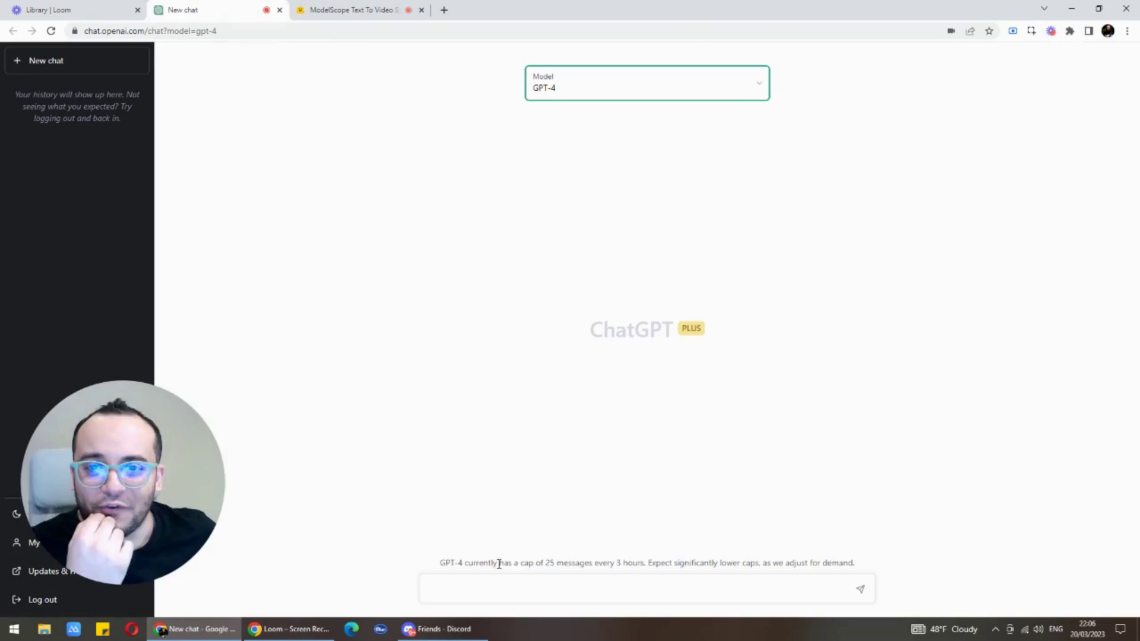
pyautogui.click(493, 585)
pyautogui.write('w')
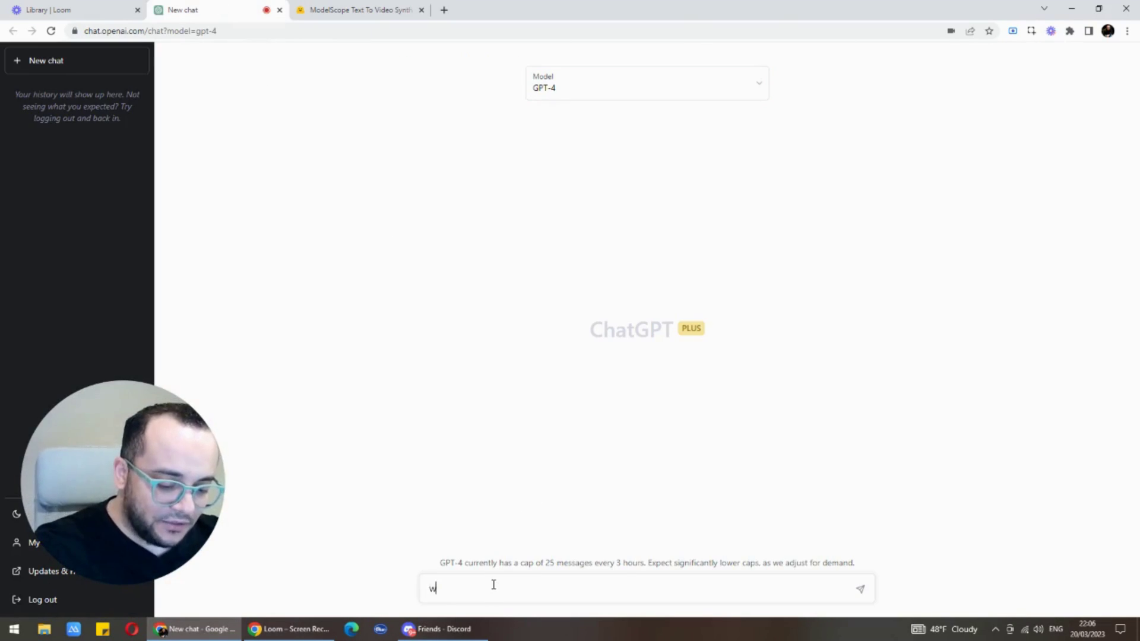
pyautogui.write('rite for me ')
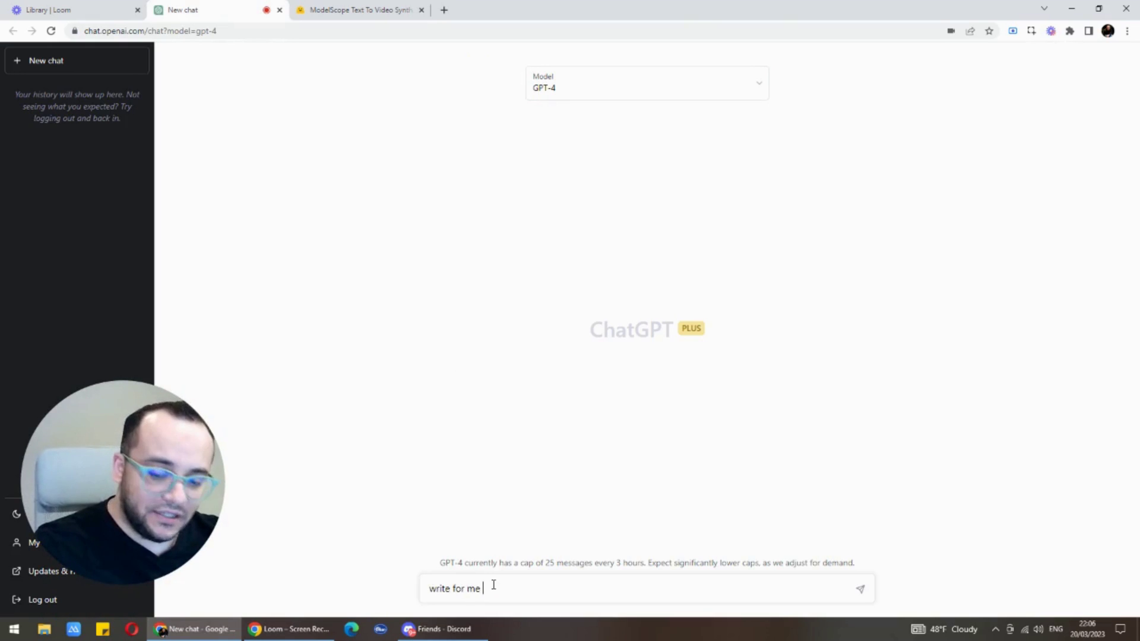
pyautogui.write('1 sentence of')
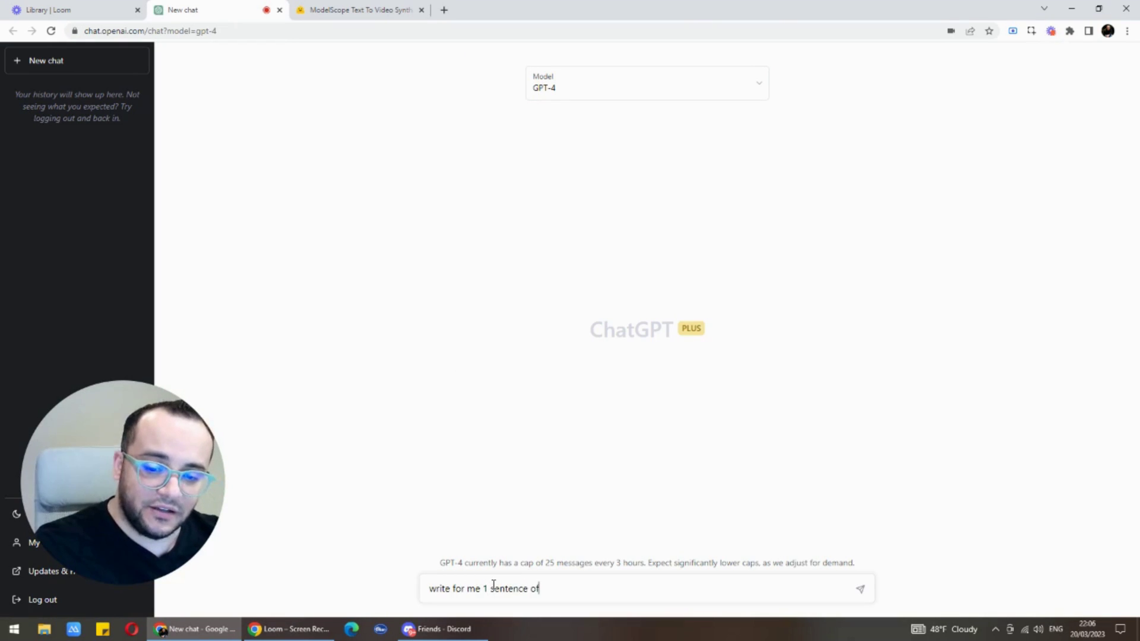
pyautogui.write(' a situat')
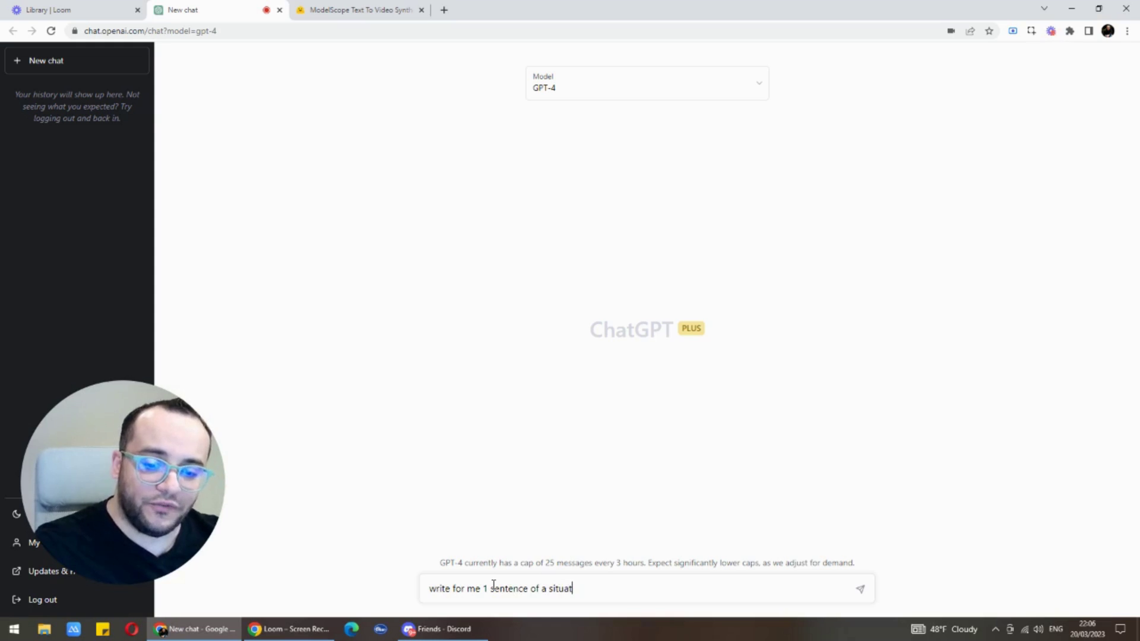
pyautogui.press('BackSpace')
pyautogui.press('BackSpace')
pyautogui.press('BackSpace')
pyautogui.press('BackSpace')
pyautogui.press('BackSpace')
pyautogui.press('BackSpace')
pyautogui.write('f')
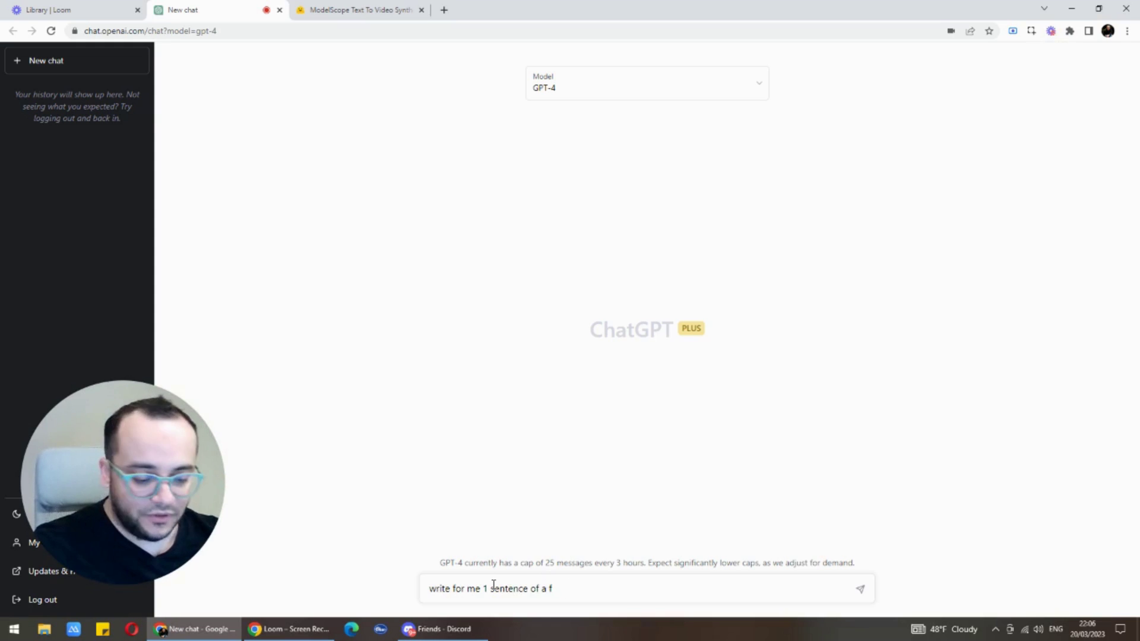
pyautogui.write('unny situation')
pyautogui.press('Return')
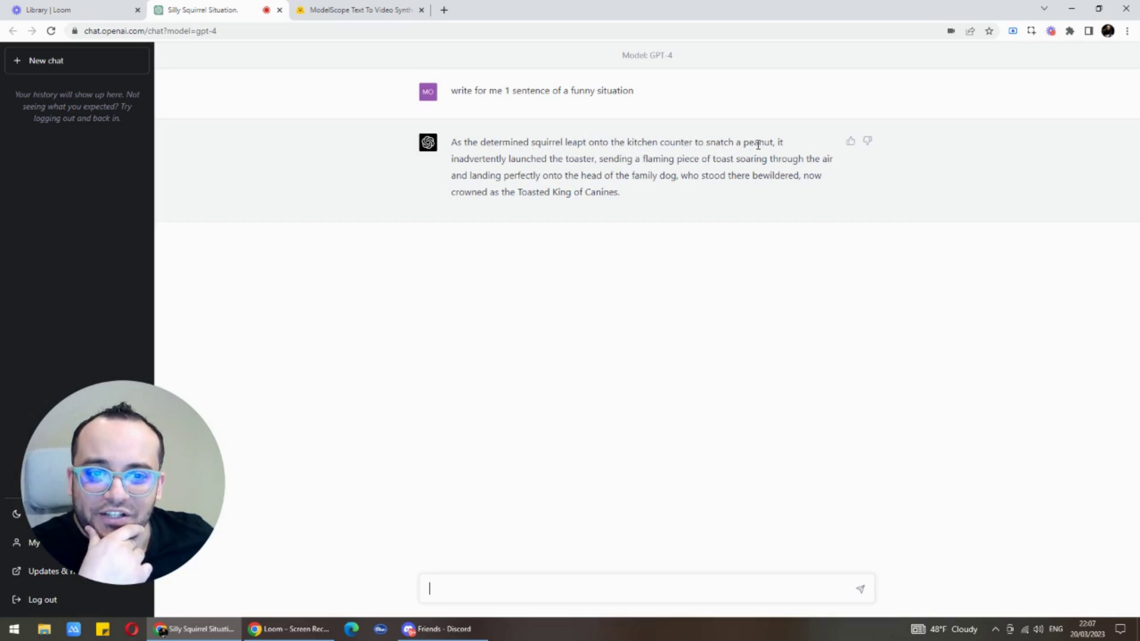
pyautogui.moveTo(775, 143); pyautogui.dragTo(531, 144)
pyautogui.hotkey('ctrl', 'c')
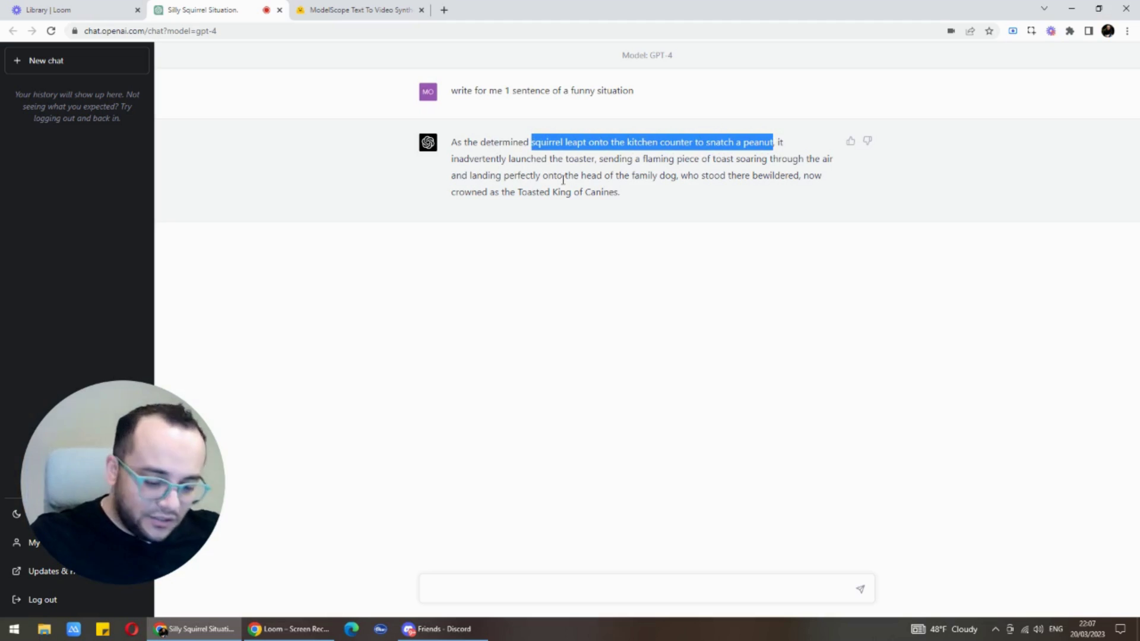
pyautogui.click(367, 12)
# Replace the prompt with the pasted squirrel clause, prefixed with 'a', and generate the video
pyautogui.tripleClick(461, 111)
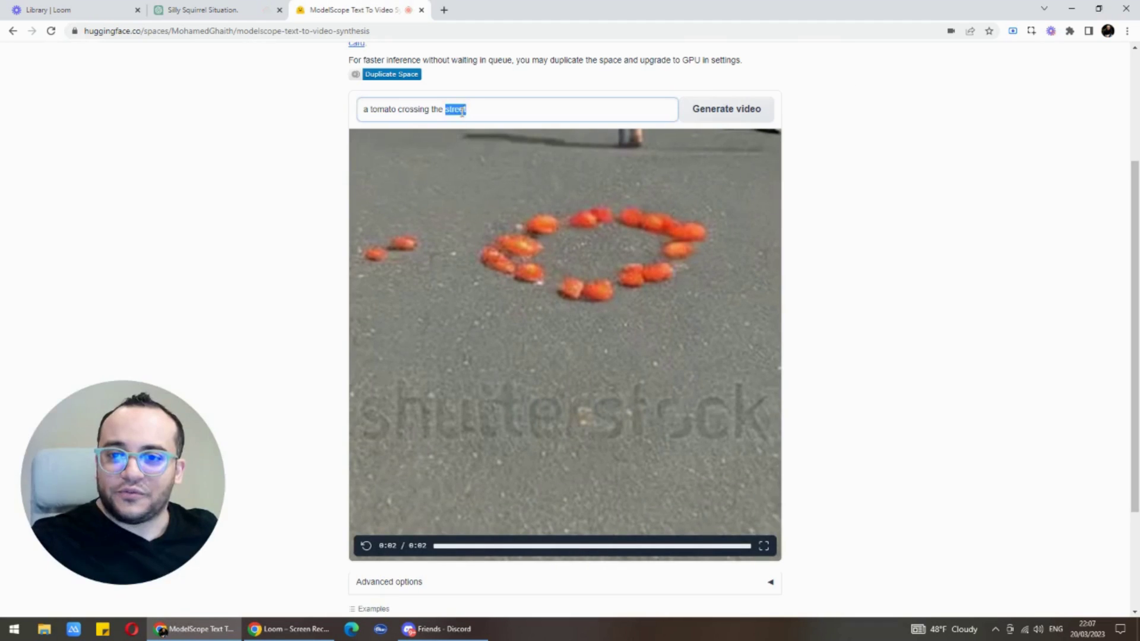
pyautogui.hotkey('ctrl', 'v')
pyautogui.click(365, 108)
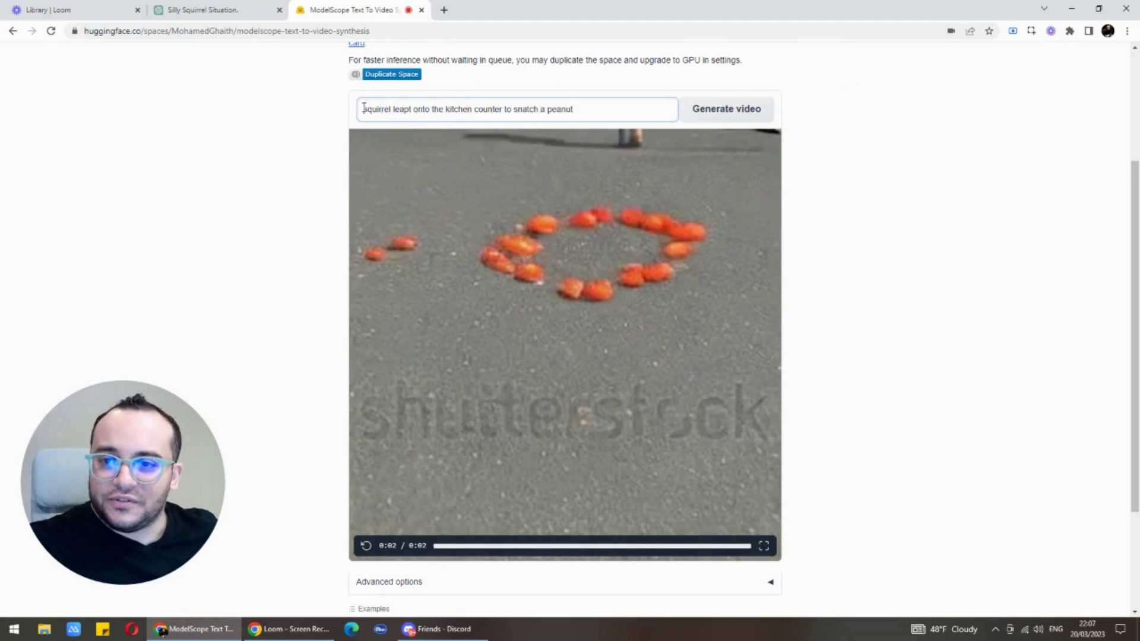
pyautogui.write('a')
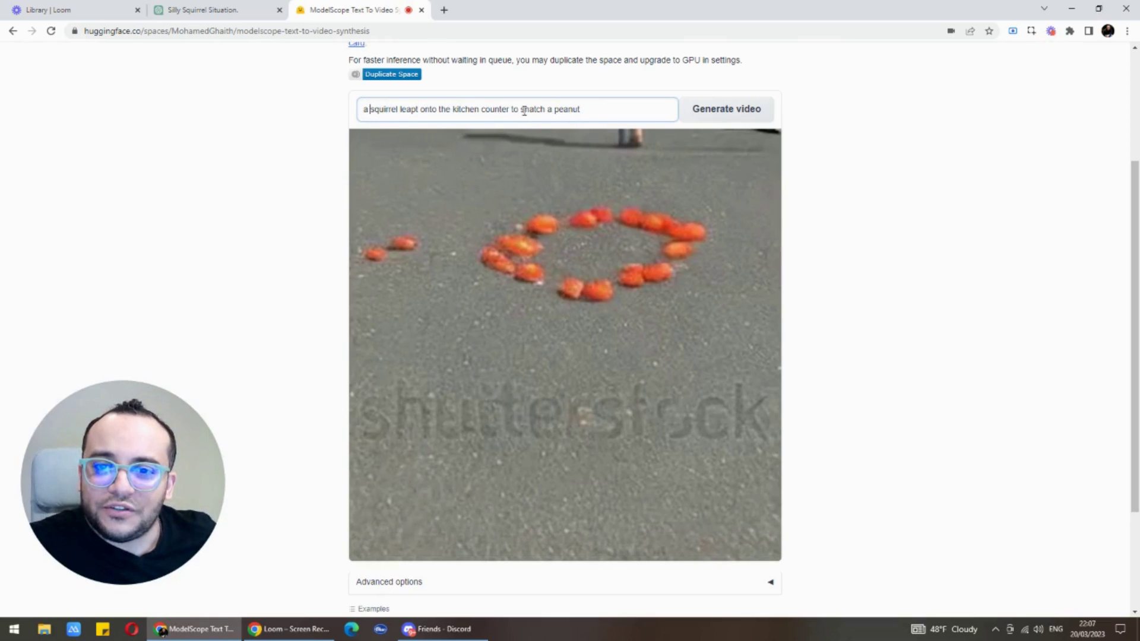
pyautogui.click(602, 114)
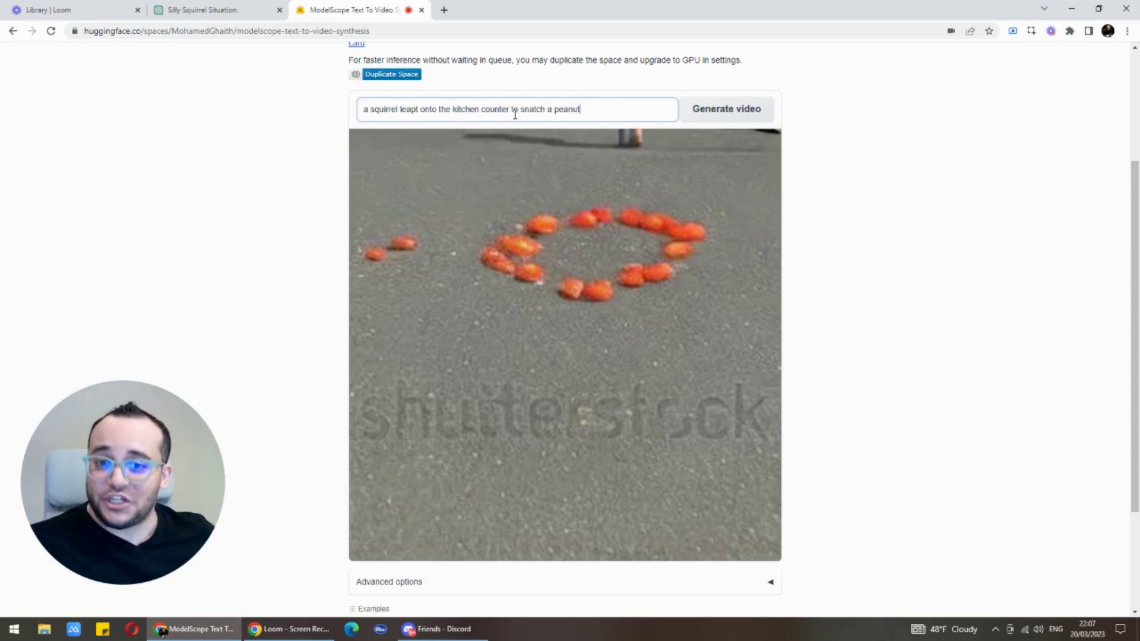
pyautogui.click(710, 111)
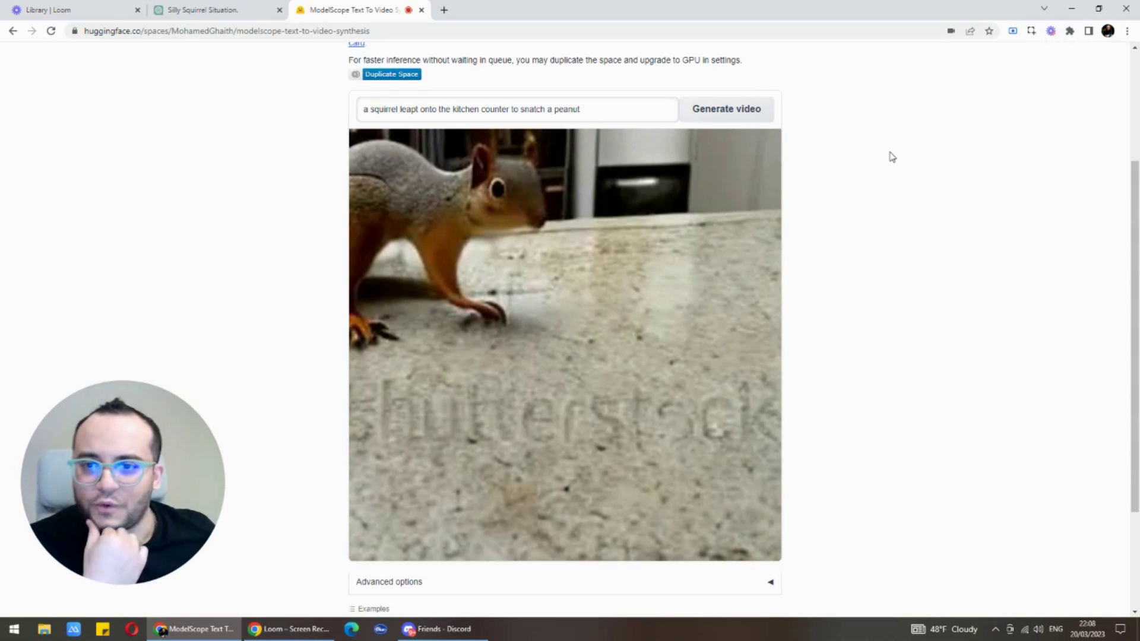
# Replay the squirrel clip and expand Advanced options, which show Seed -1
pyautogui.moveTo(647, 237)
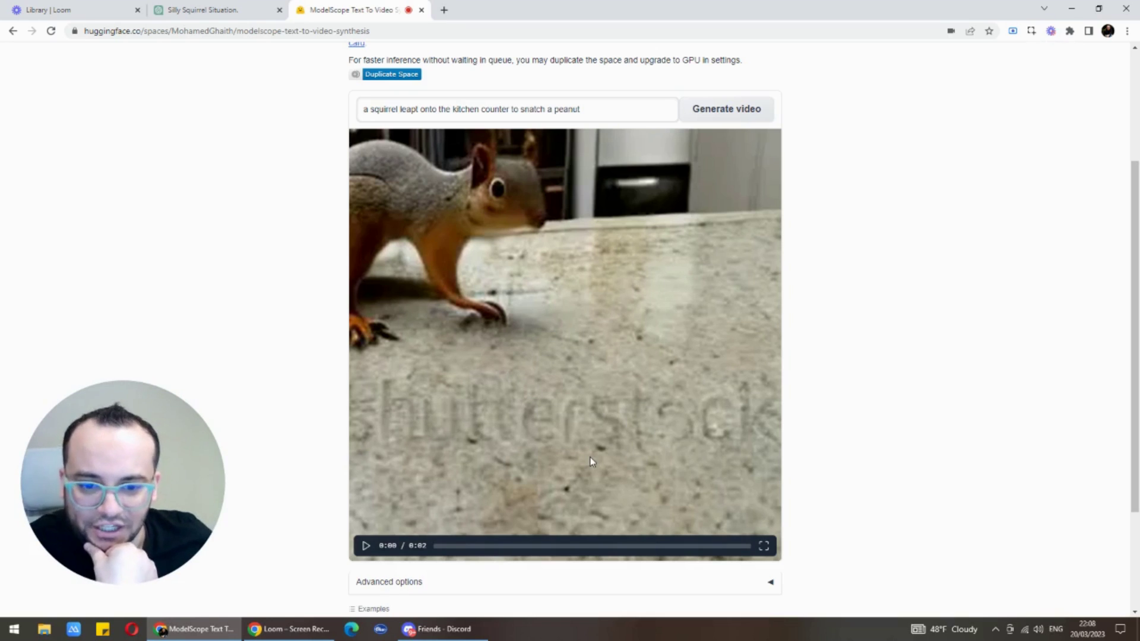
pyautogui.click(365, 546)
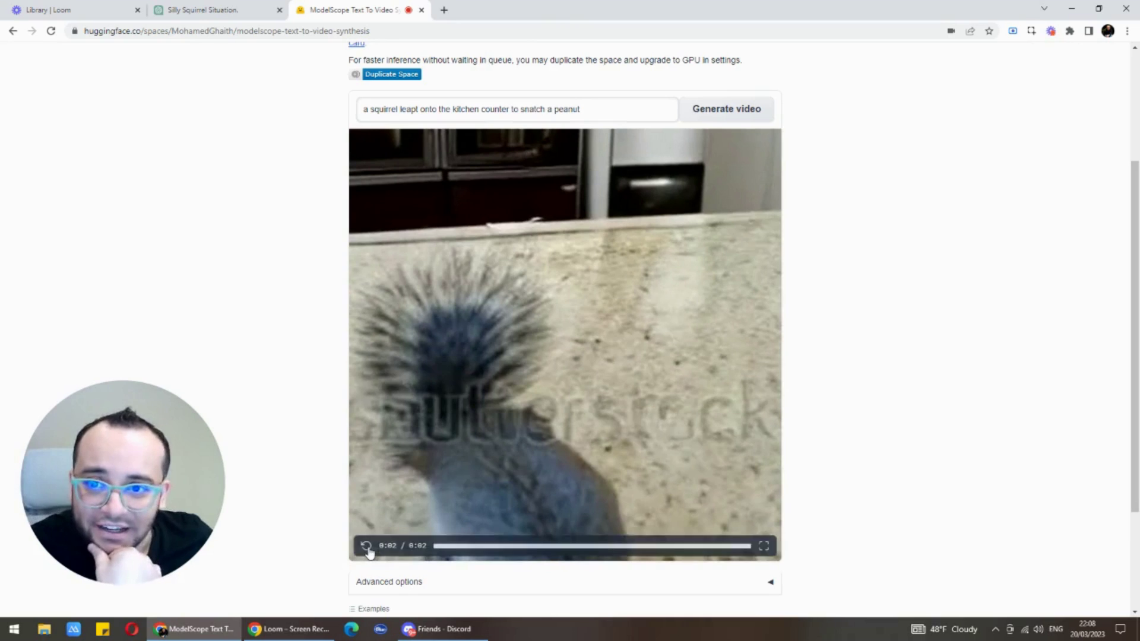
pyautogui.click(366, 547)
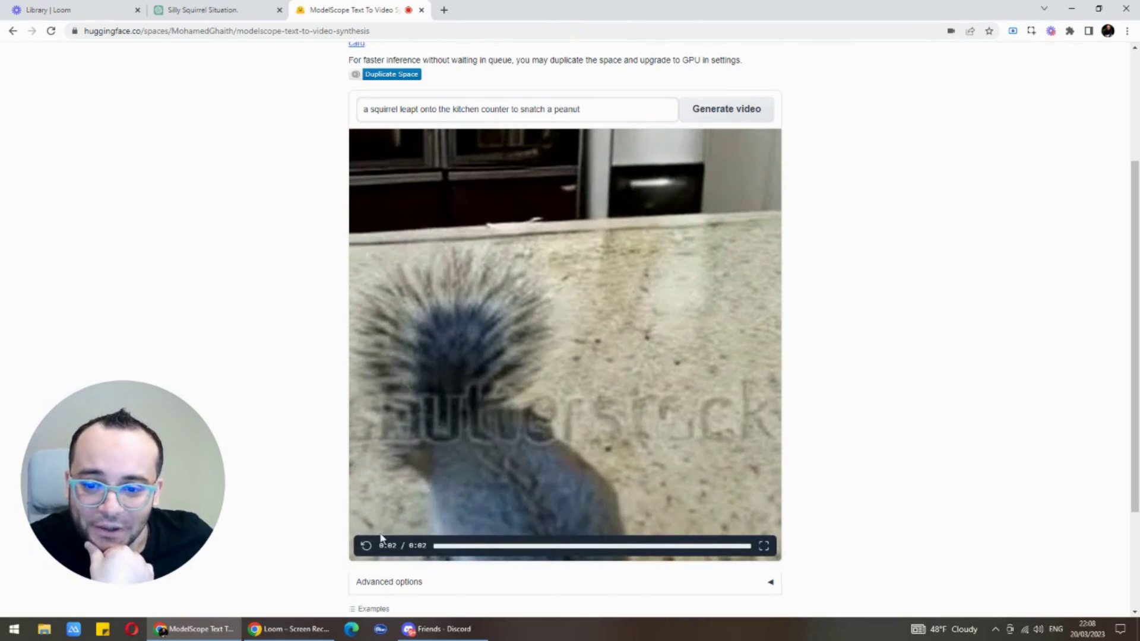
pyautogui.click(365, 546)
pyautogui.scroll(-3, 455, 459)
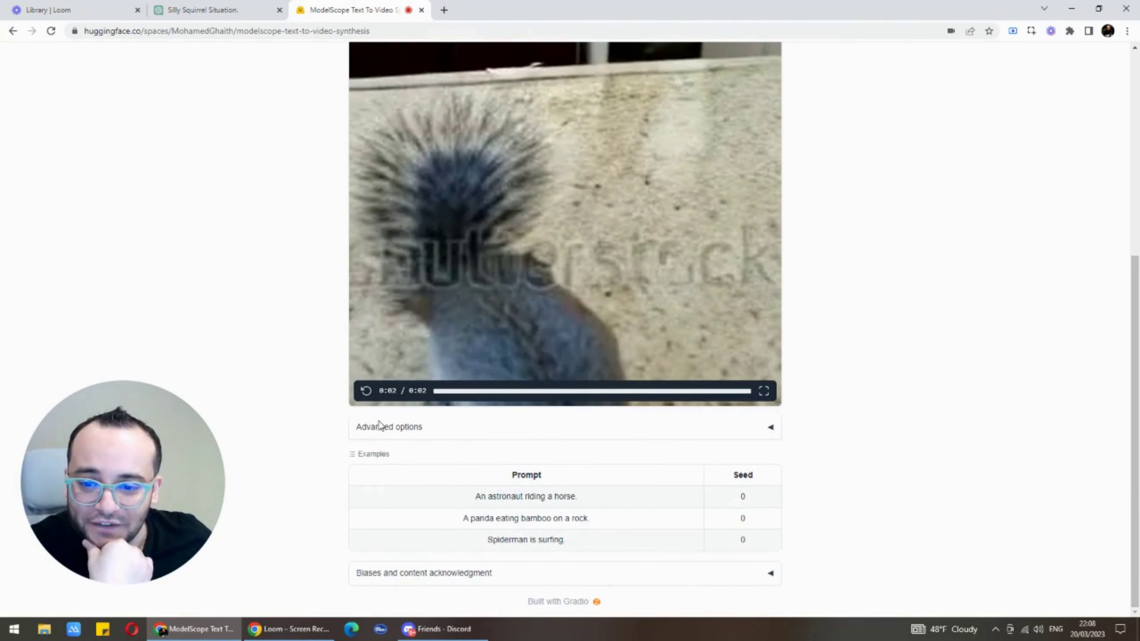
pyautogui.click(385, 428)
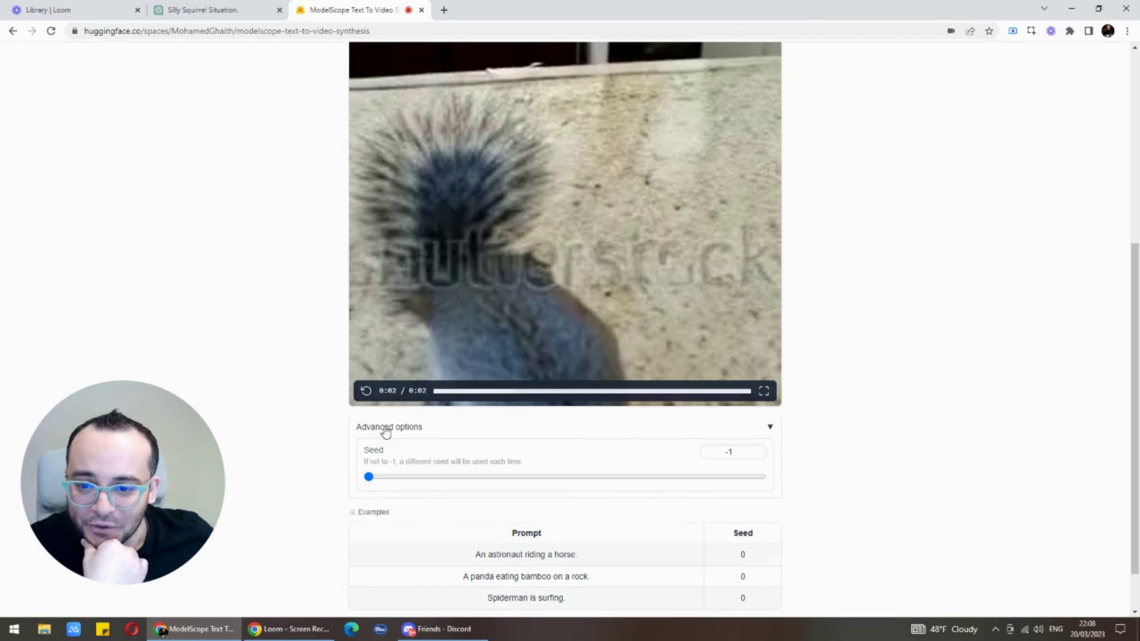
pyautogui.click(365, 391)
pyautogui.scroll(3, 410, 343)
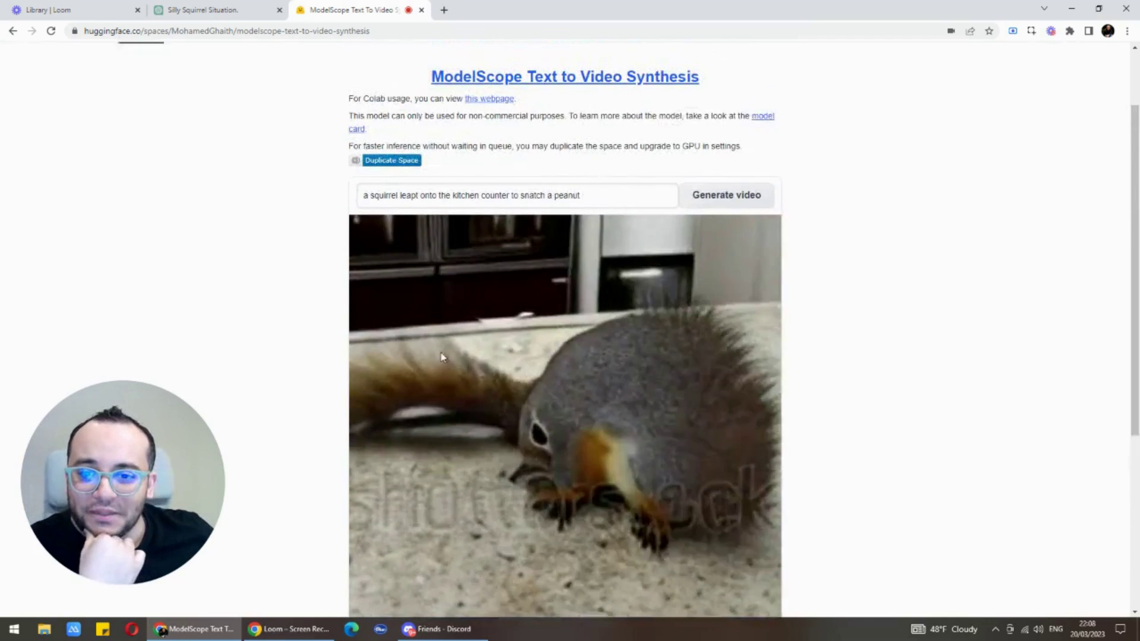
pyautogui.scroll(-1, 427, 347)
# Ask GPT-4 for one sentence of a 'dramatic couple fighting in the car'
pyautogui.click(235, 13)
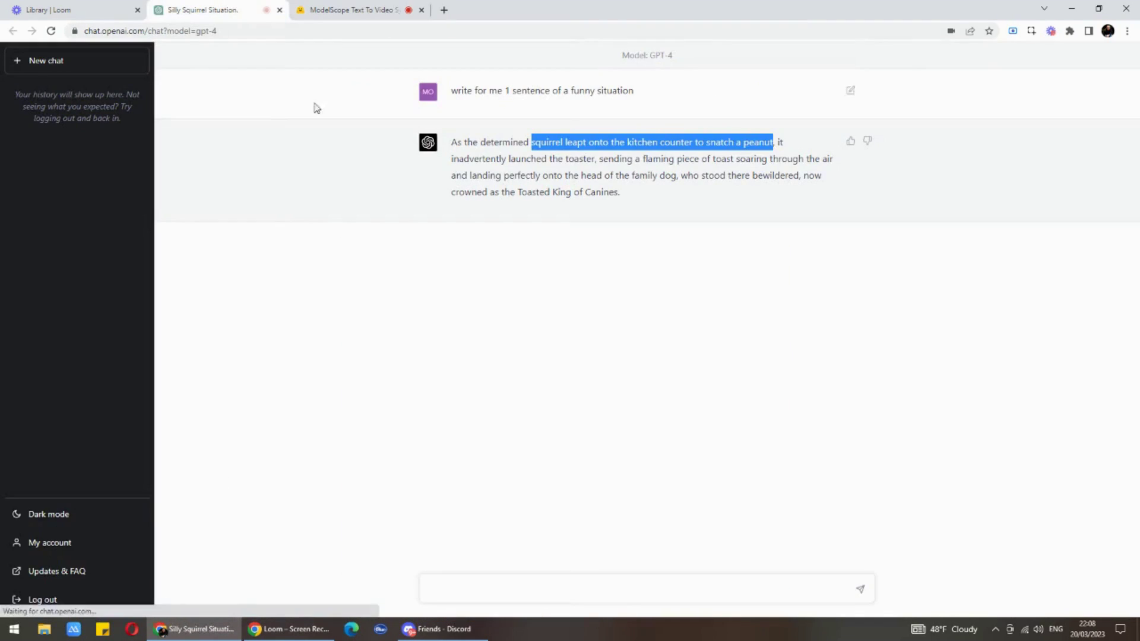
pyautogui.click(509, 584)
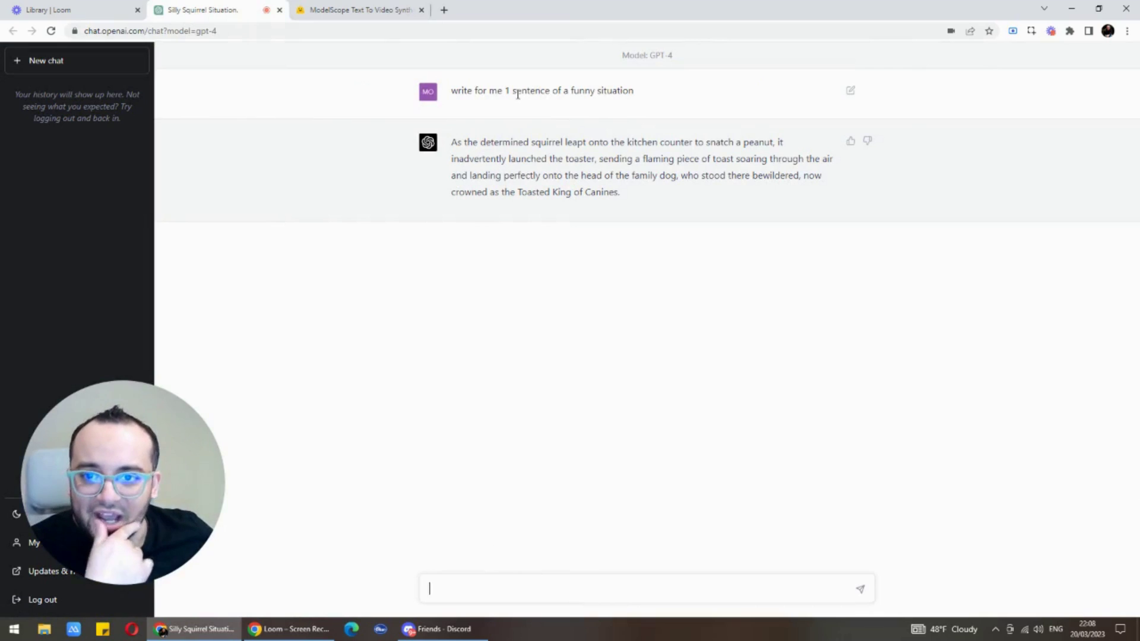
pyautogui.tripleClick(514, 91)
pyautogui.hotkey('ctrl', 'c')
pyautogui.click(491, 585)
pyautogui.hotkey('ctrl', 'v')
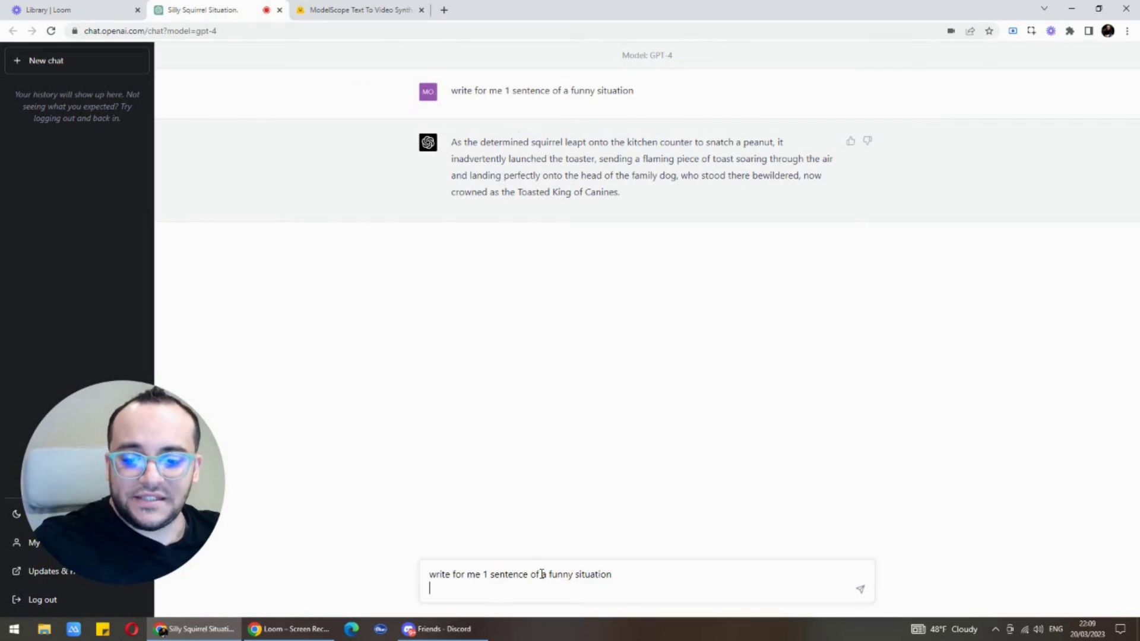
pyautogui.moveTo(548, 574); pyautogui.dragTo(623, 577)
pyautogui.write('dramatic couple fighting i')
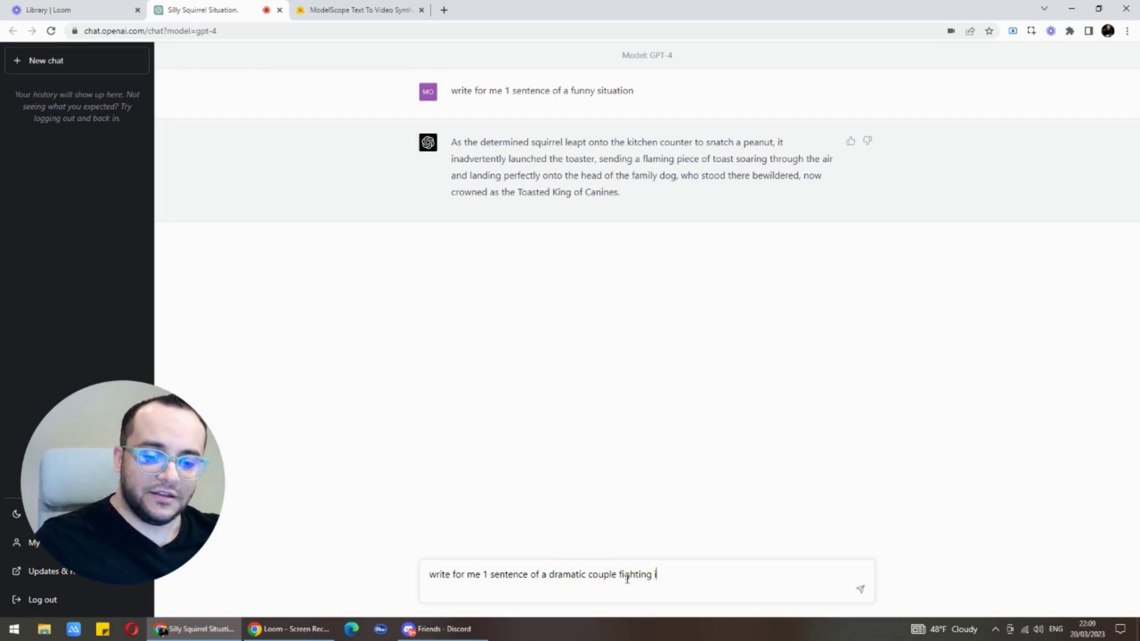
pyautogui.write('n the car')
pyautogui.press('Return')
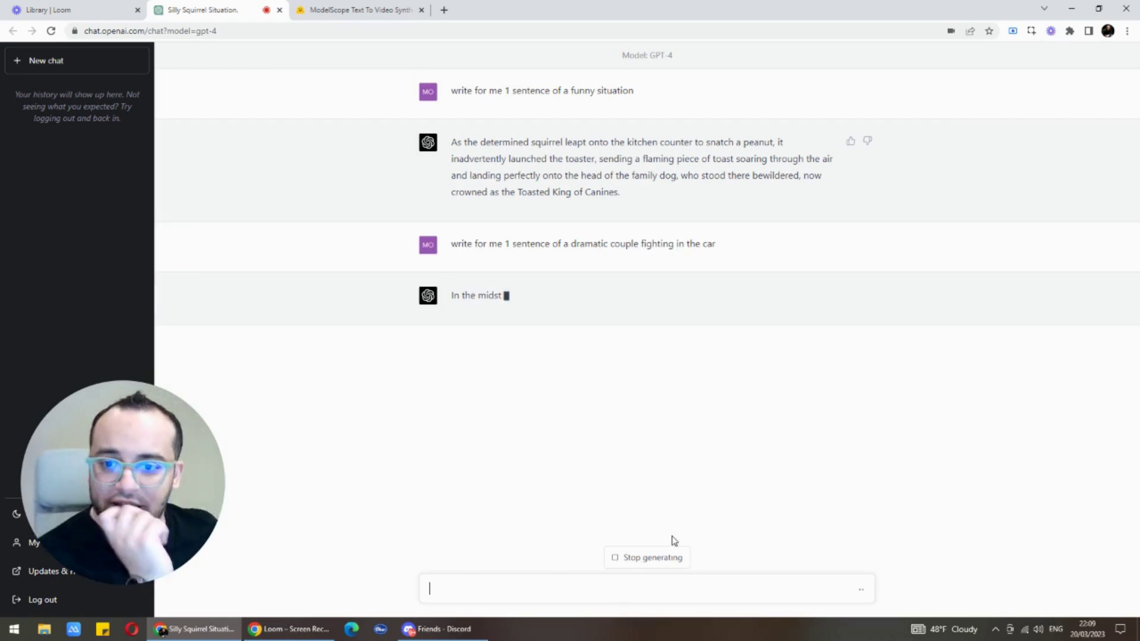
# Copy the reply's clause about her grabbing the wheel
pyautogui.moveTo(452, 296); pyautogui.dragTo(646, 299)
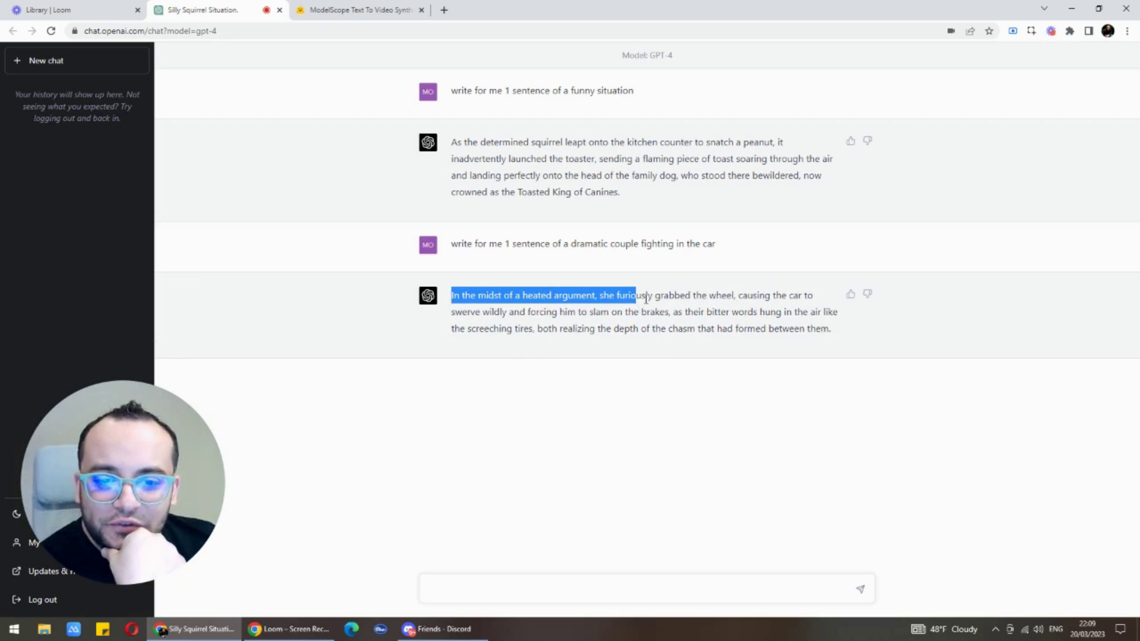
pyautogui.click(650, 299)
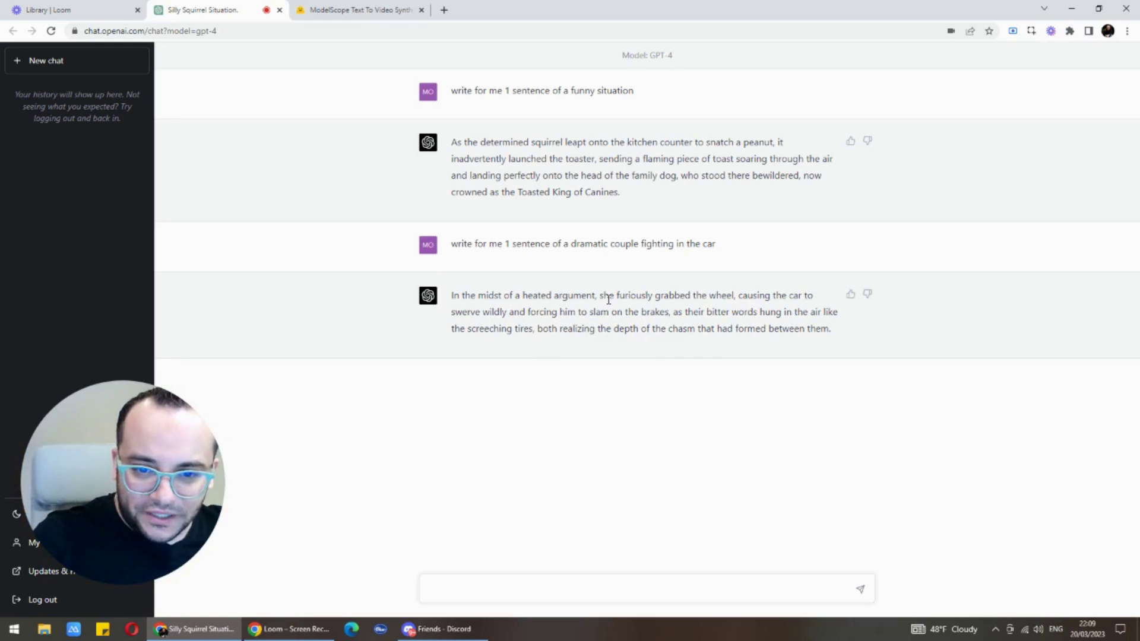
pyautogui.moveTo(601, 295); pyautogui.dragTo(508, 315)
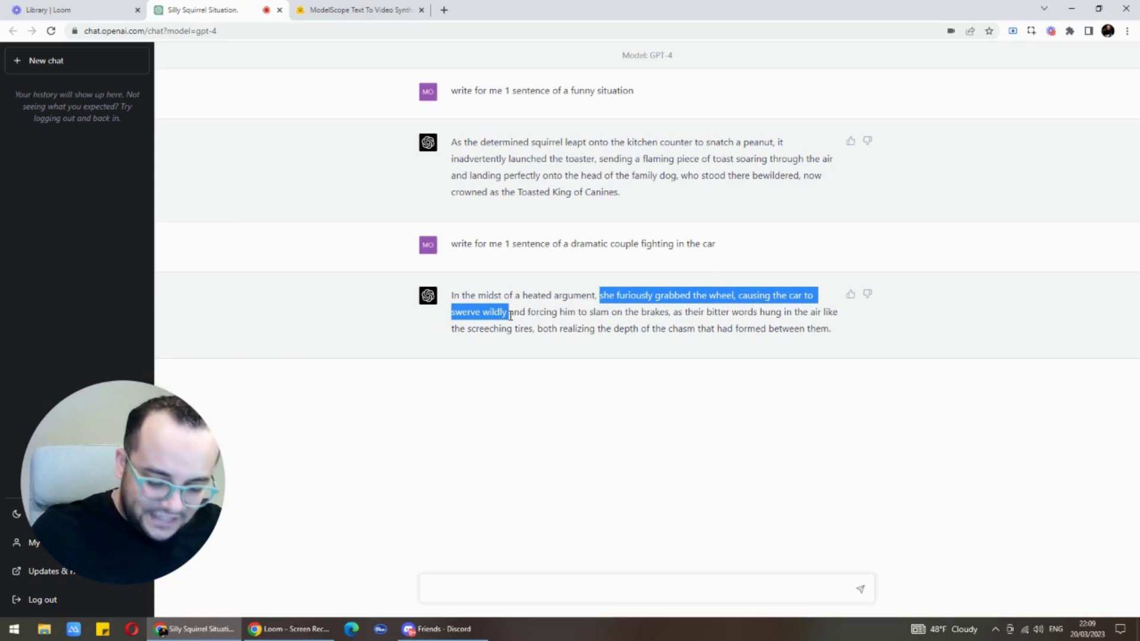
pyautogui.hotkey('ctrl', 'c')
# Use the wheel-grabbing clause as the prompt, generate the red-car clip, and replay it several times
pyautogui.click(323, 9)
pyautogui.tripleClick(466, 133)
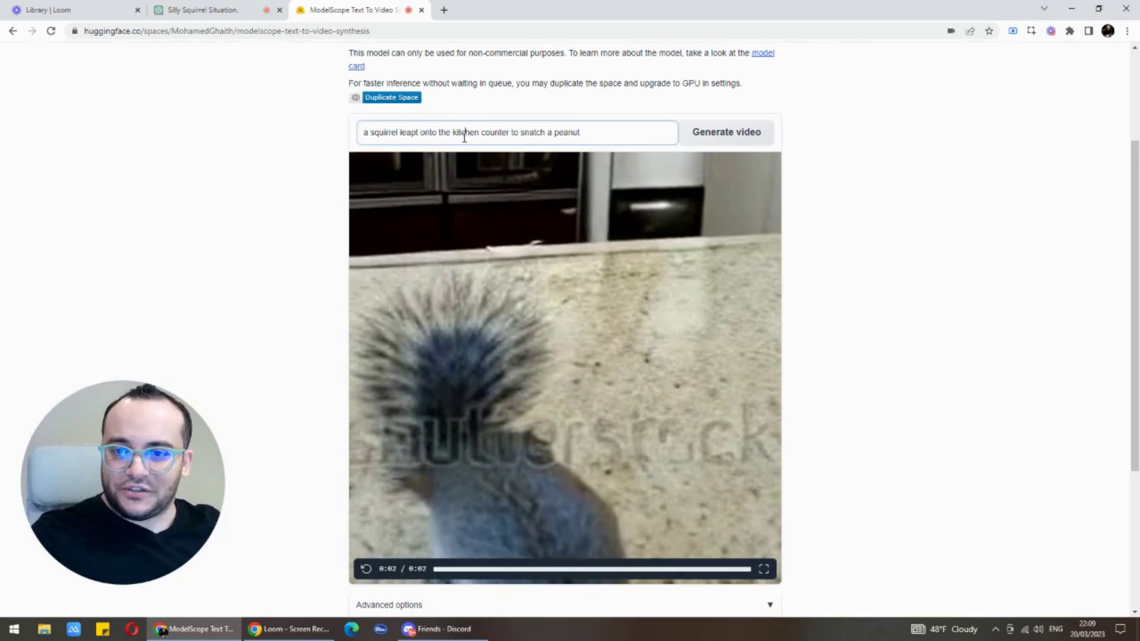
pyautogui.hotkey('ctrl', 'v')
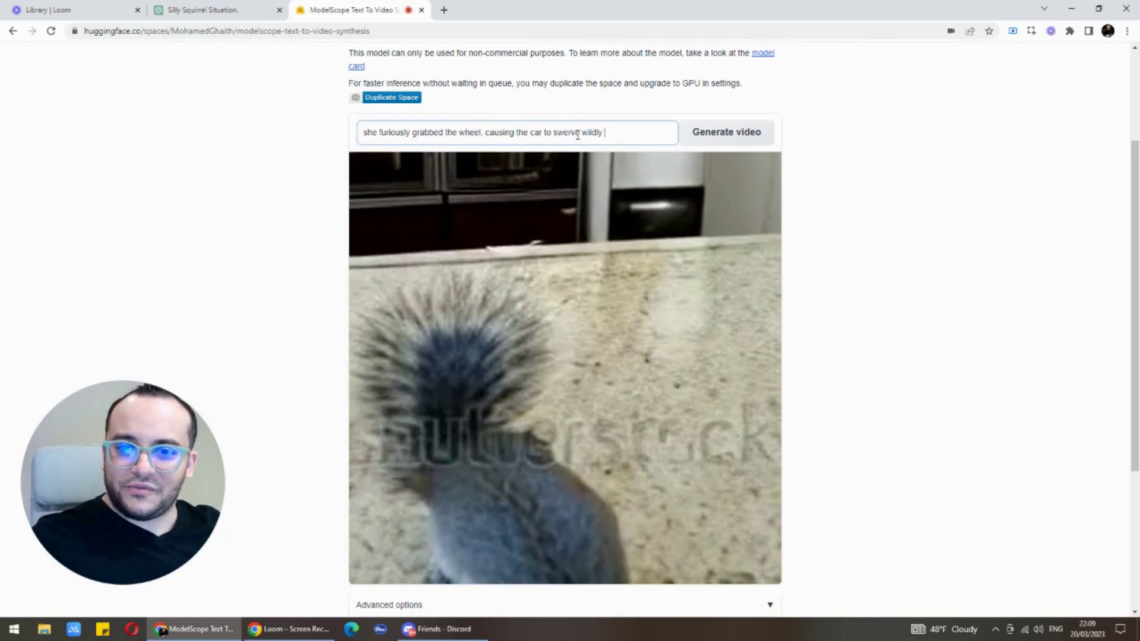
pyautogui.click(742, 140)
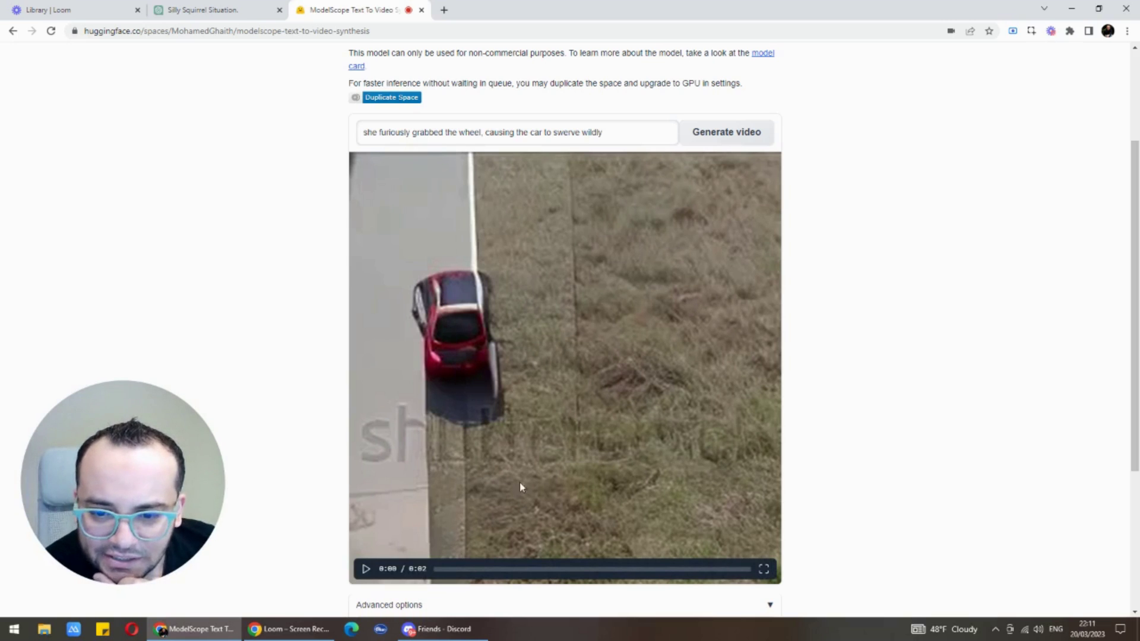
pyautogui.click(367, 570)
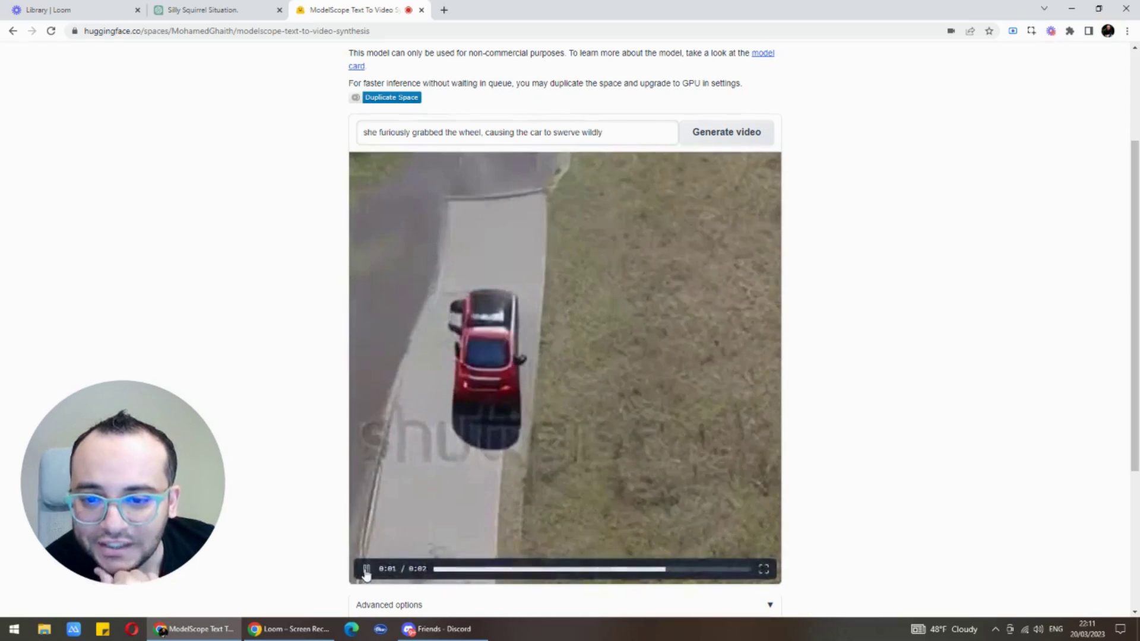
pyautogui.click(367, 570)
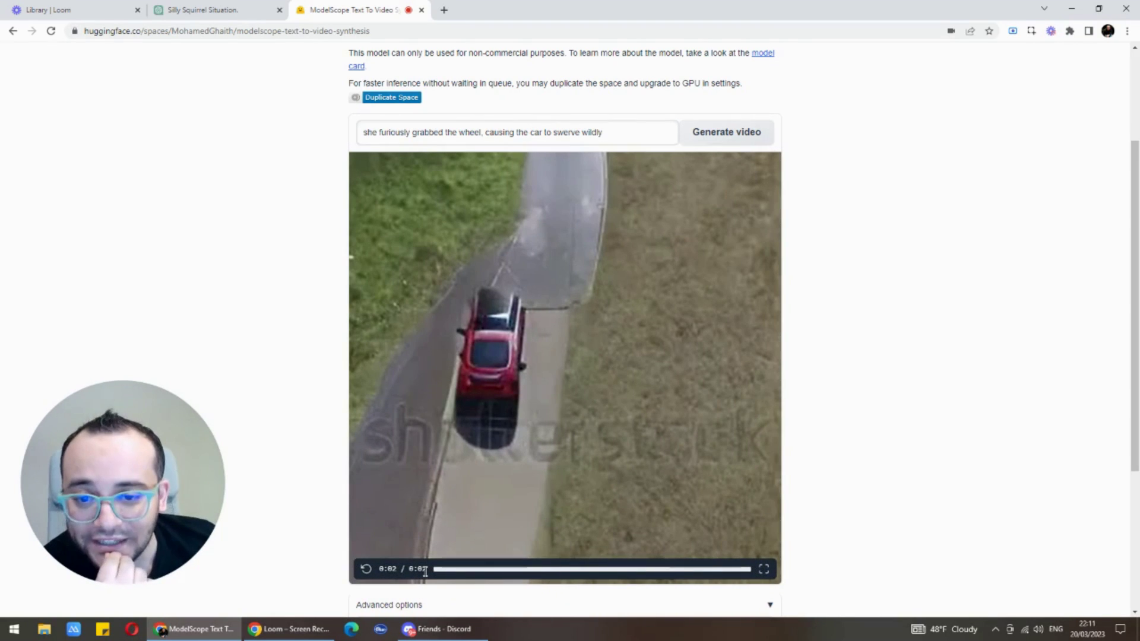
pyautogui.moveTo(412, 568); pyautogui.dragTo(380, 568)
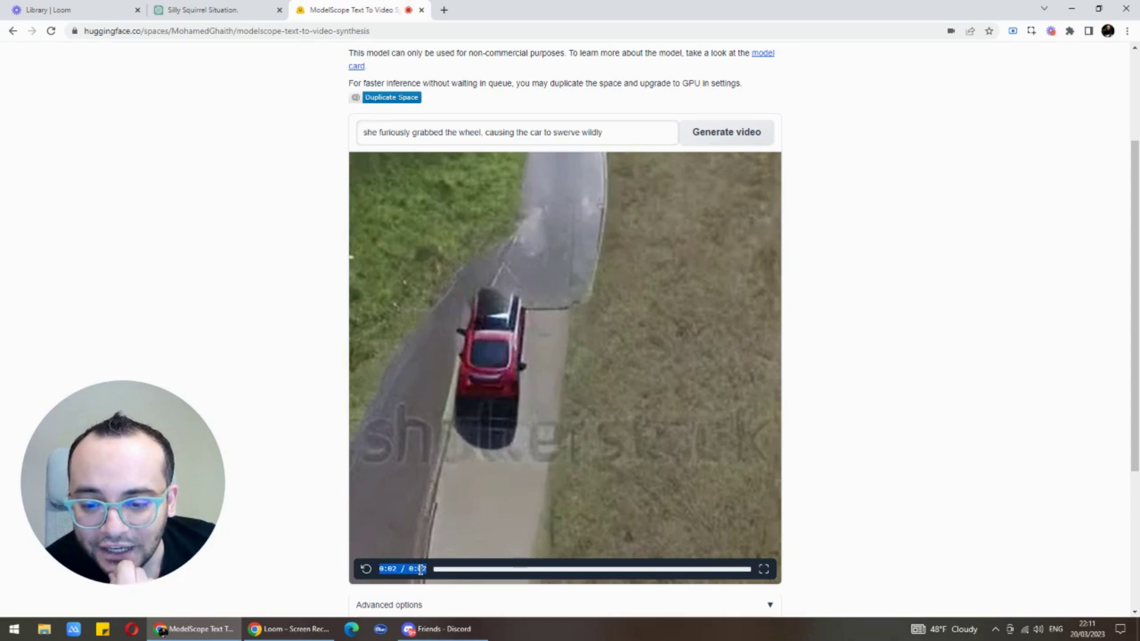
pyautogui.click(366, 569)
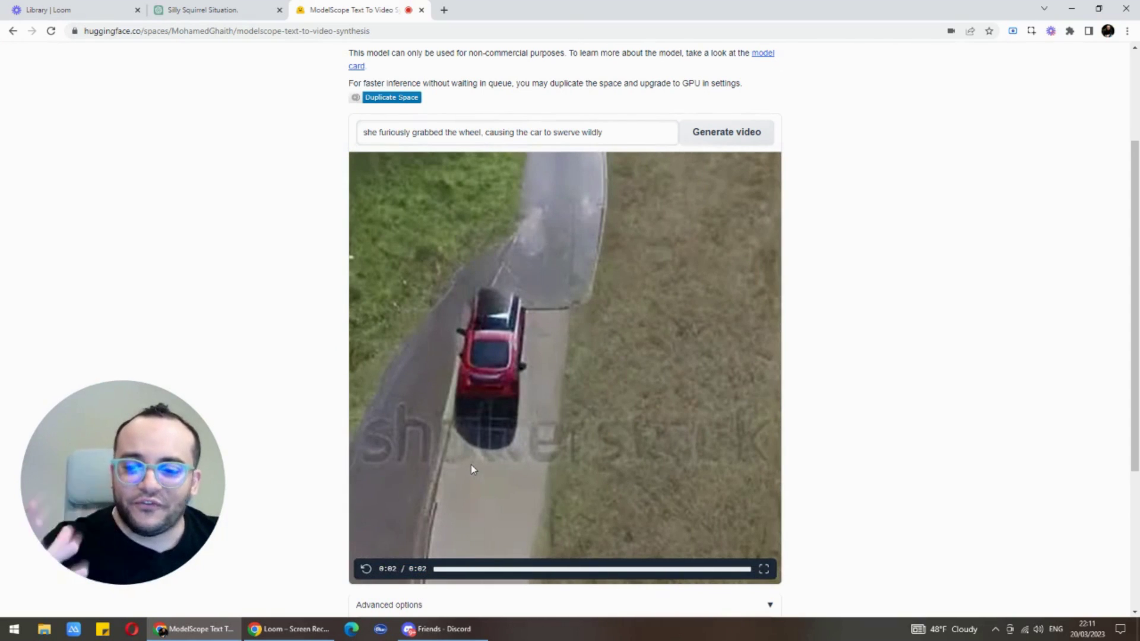
pyautogui.click(367, 570)
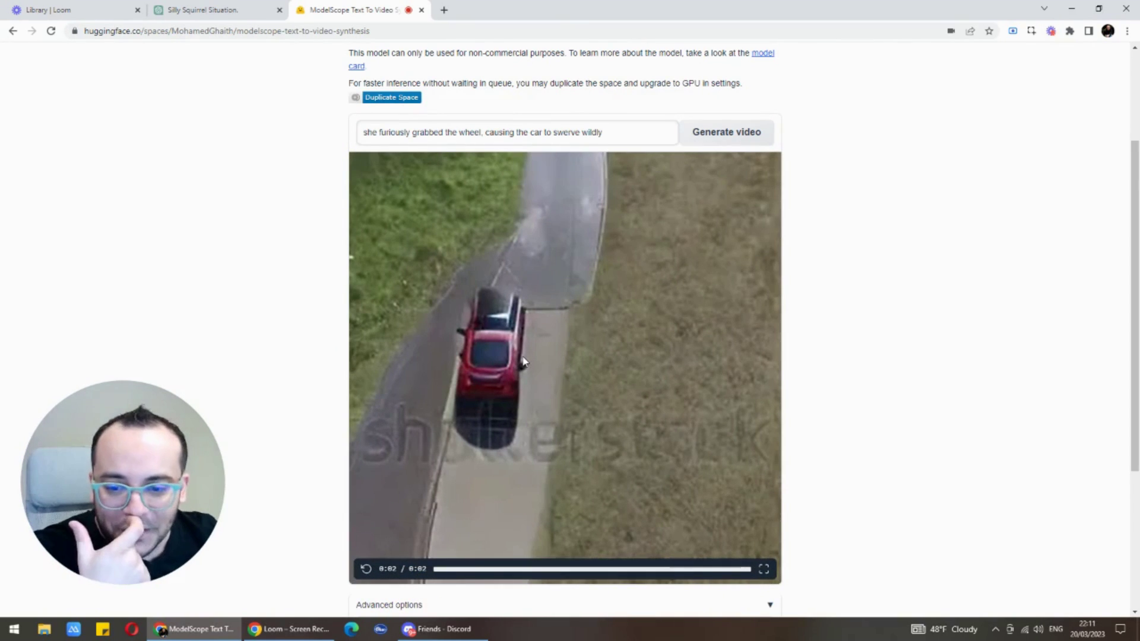
pyautogui.scroll(-4, 528, 362)
# Replace the prompt with 'a gladiator riding a horse in the wild' and generate the clip
pyautogui.scroll(6, 528, 363)
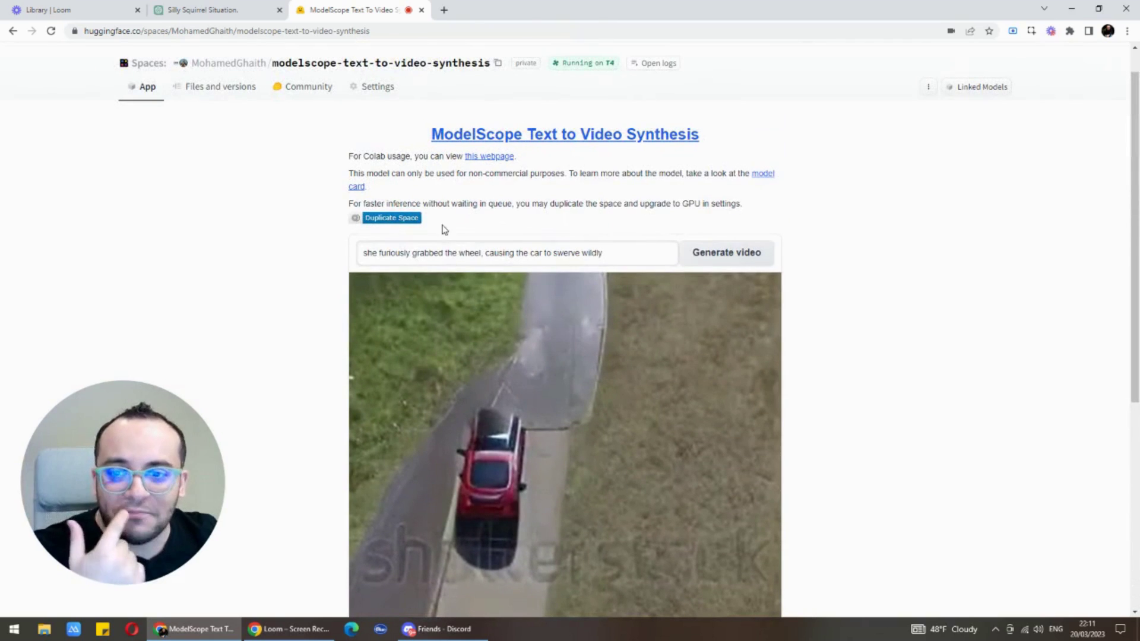
pyautogui.click(458, 252)
pyautogui.hotkey('ctrl', 'a')
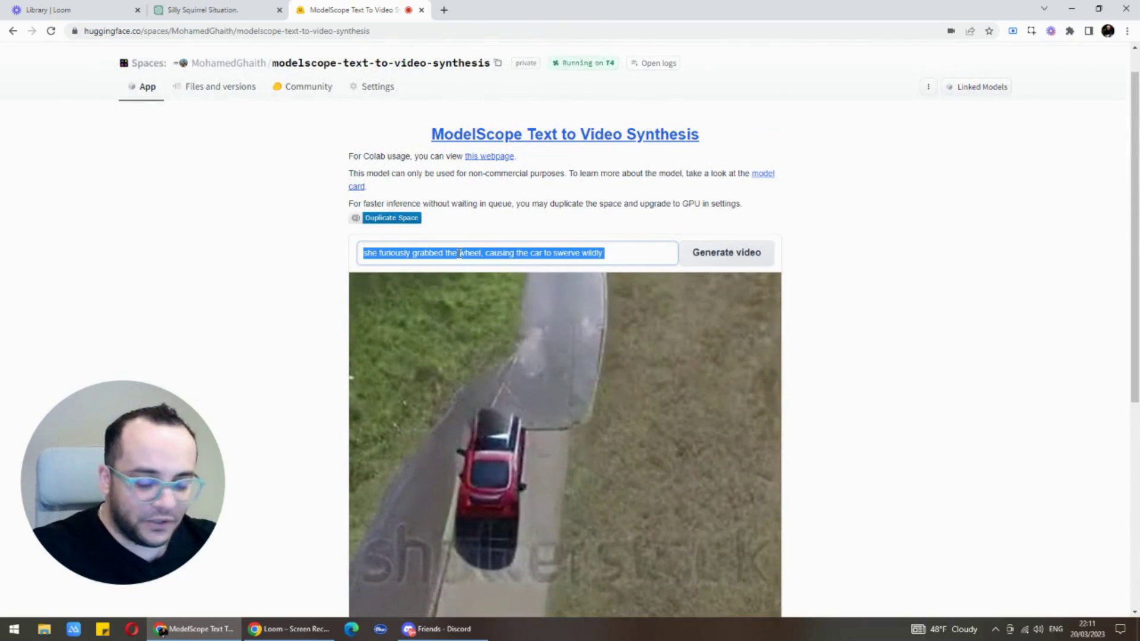
pyautogui.press('BackSpace')
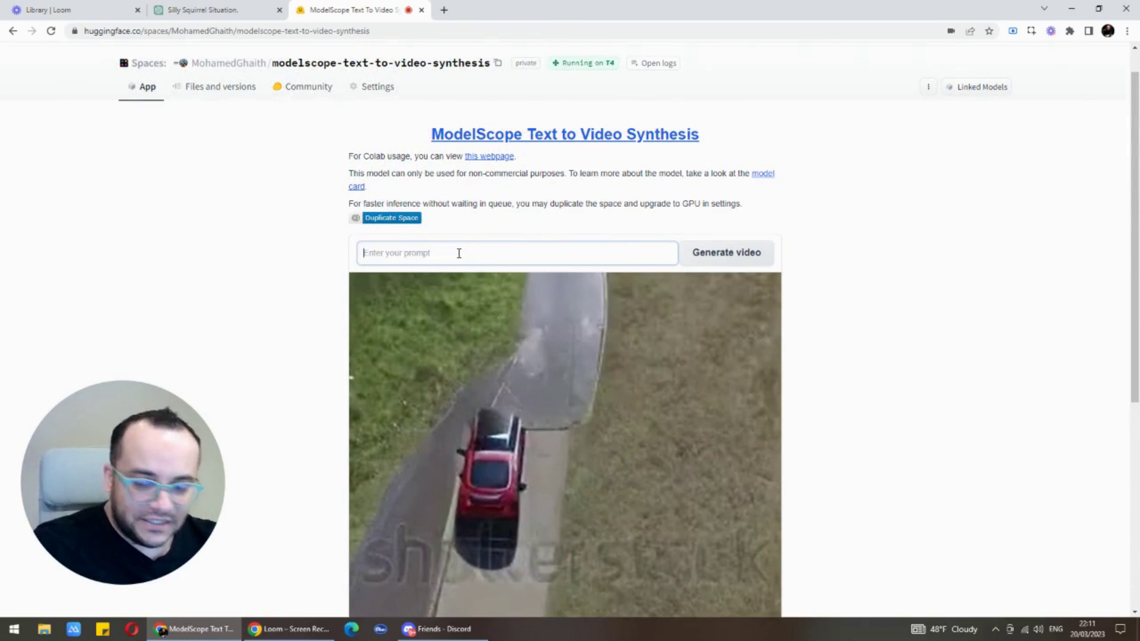
pyautogui.write('a g')
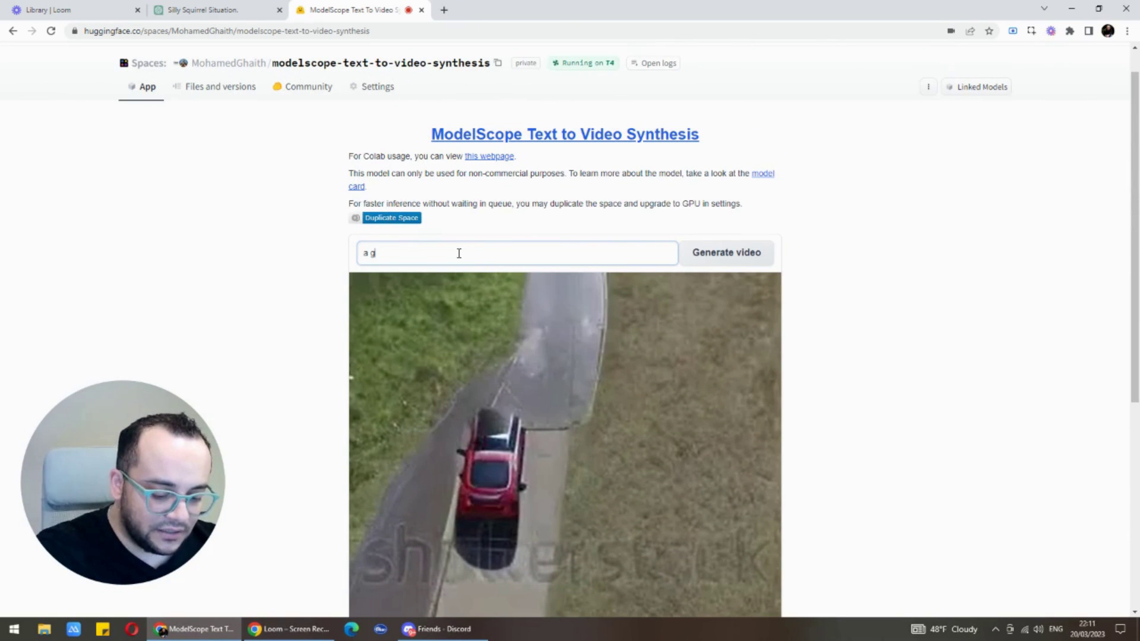
pyautogui.write('ladiator r')
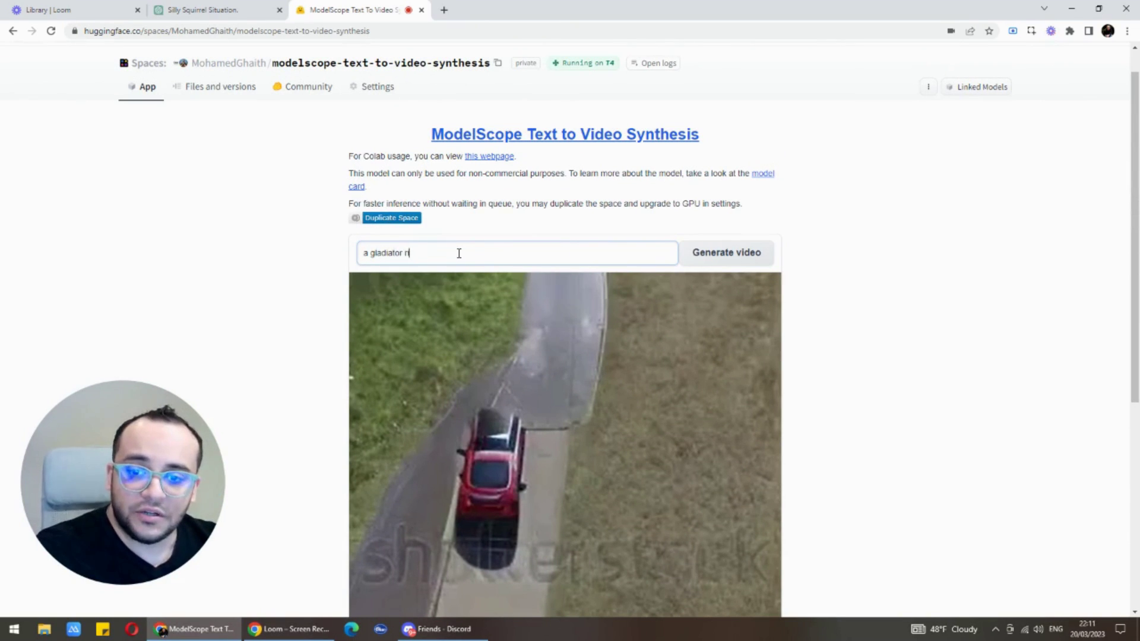
pyautogui.write('iding a horse in the wild')
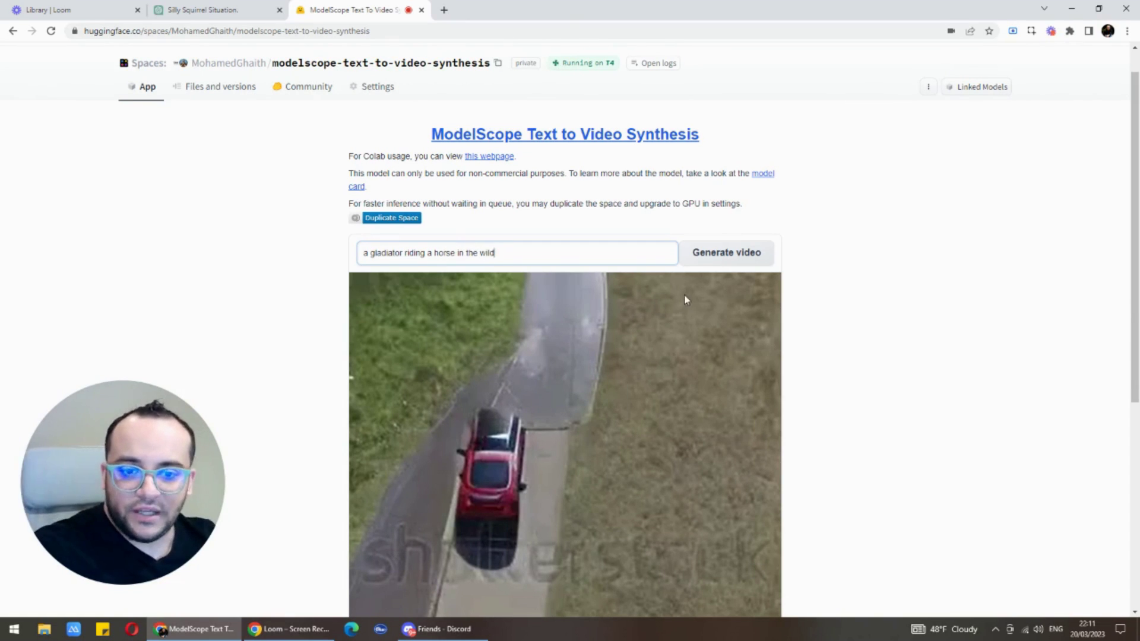
pyautogui.click(709, 261)
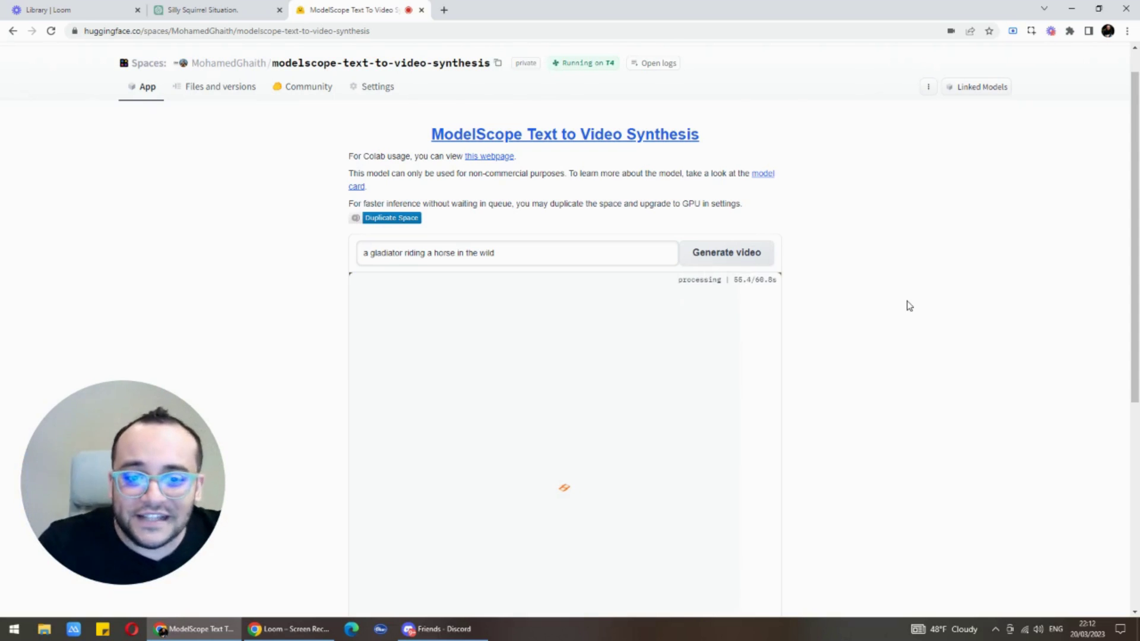
pyautogui.scroll(-4, 909, 304)
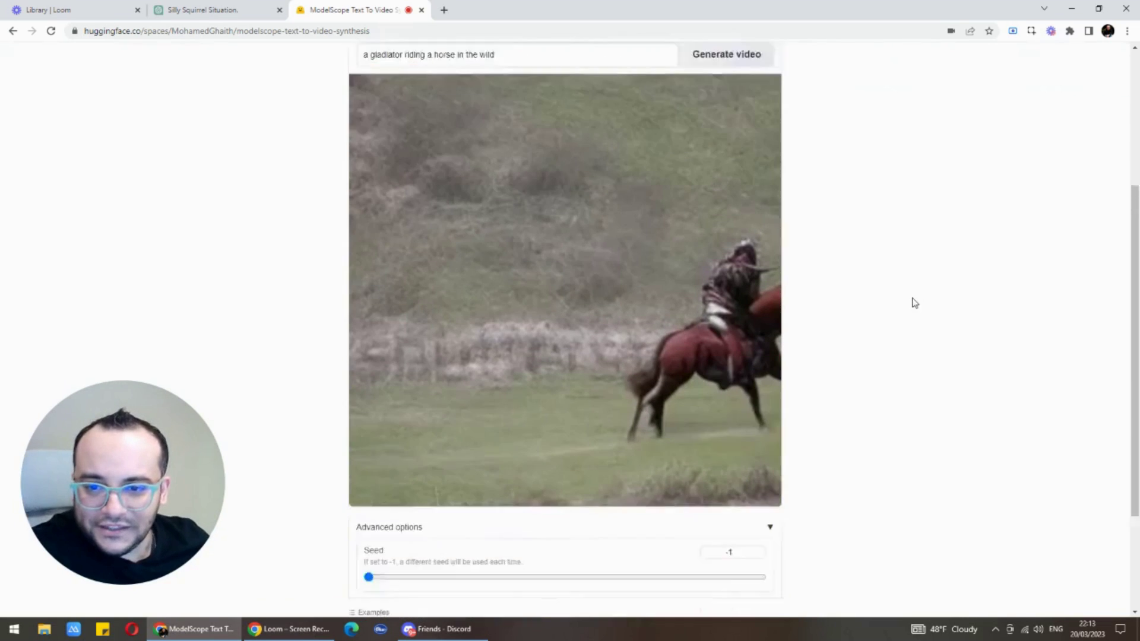
pyautogui.moveTo(742, 297)
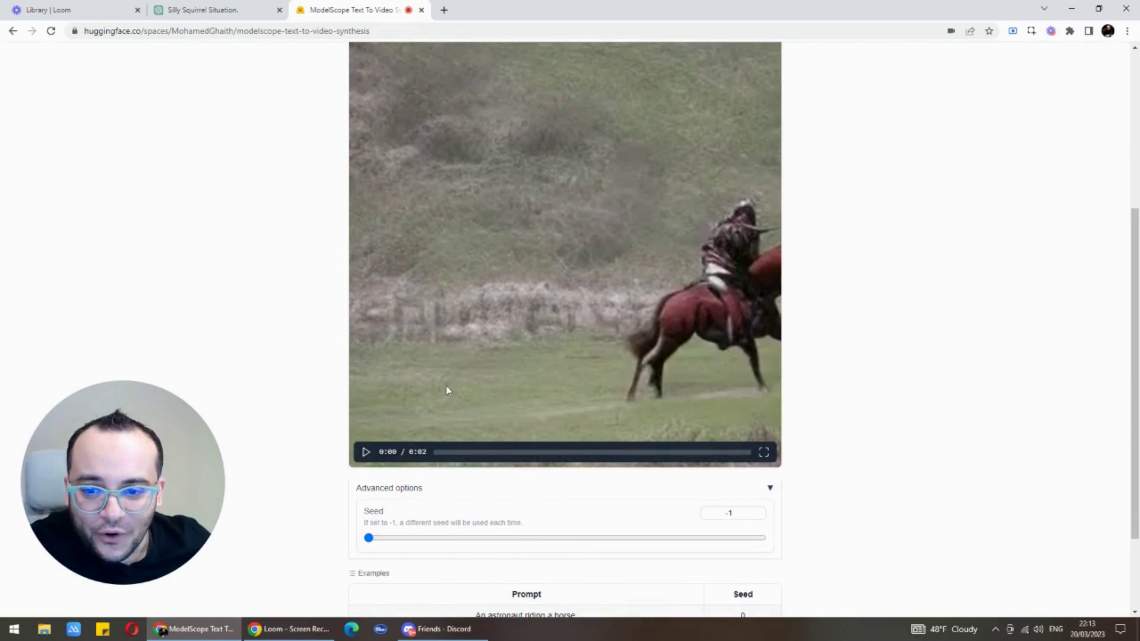
pyautogui.click(367, 453)
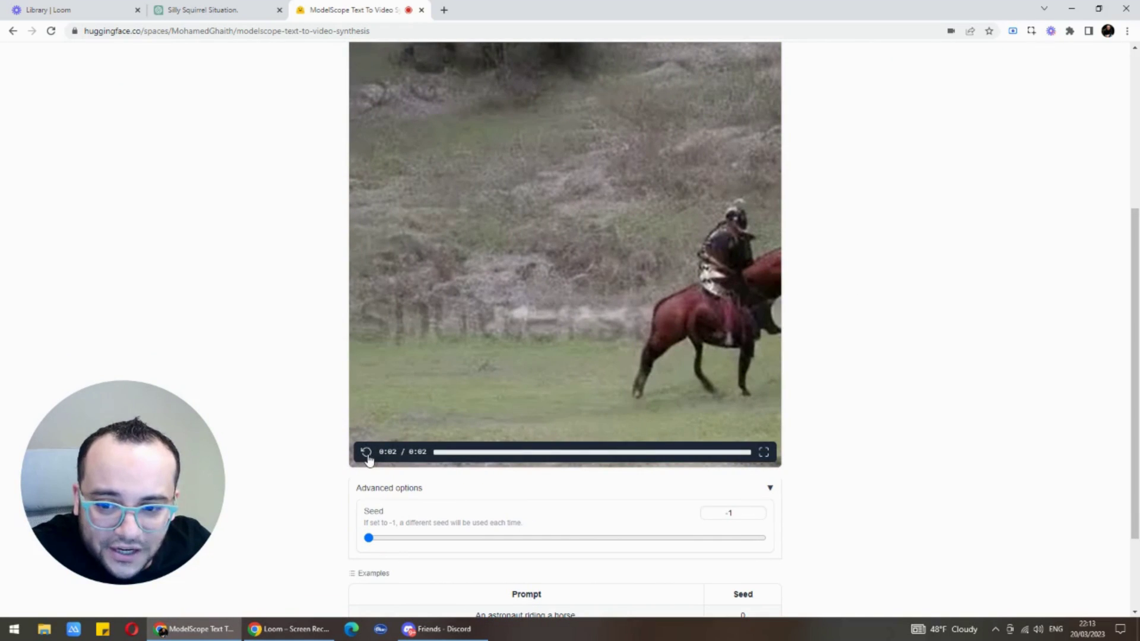
pyautogui.click(366, 453)
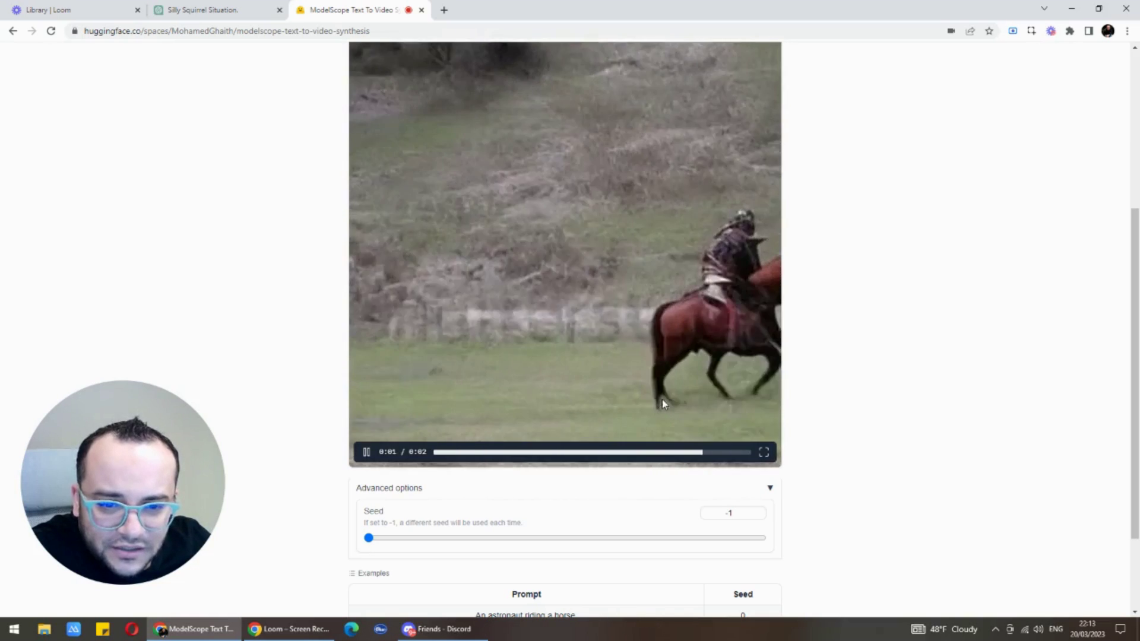
pyautogui.click(365, 454)
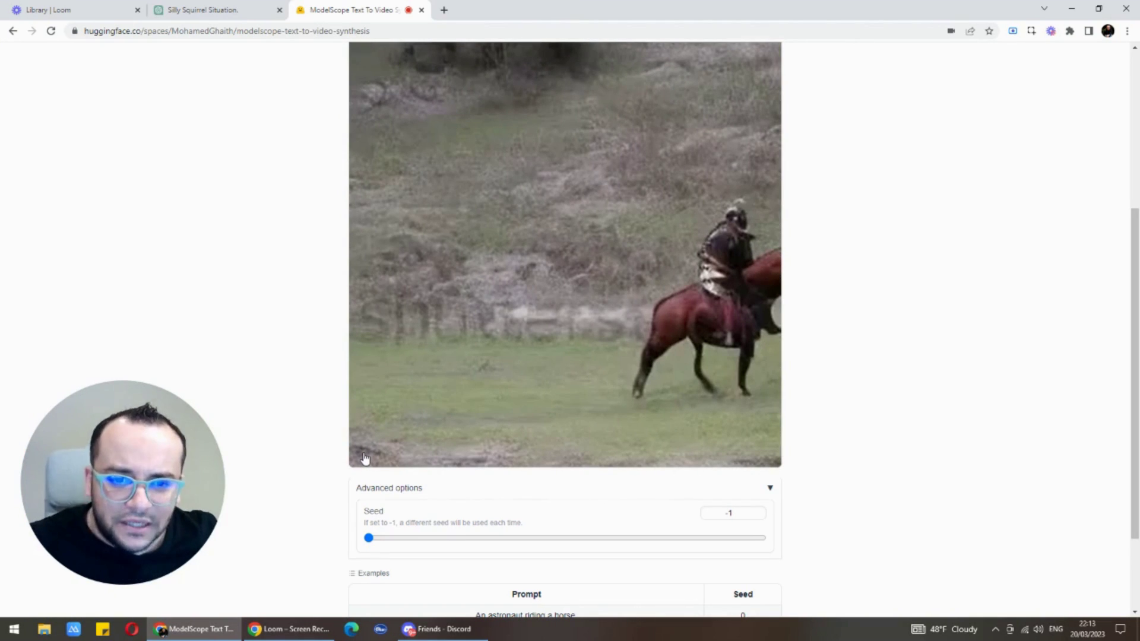
pyautogui.moveTo(367, 457)
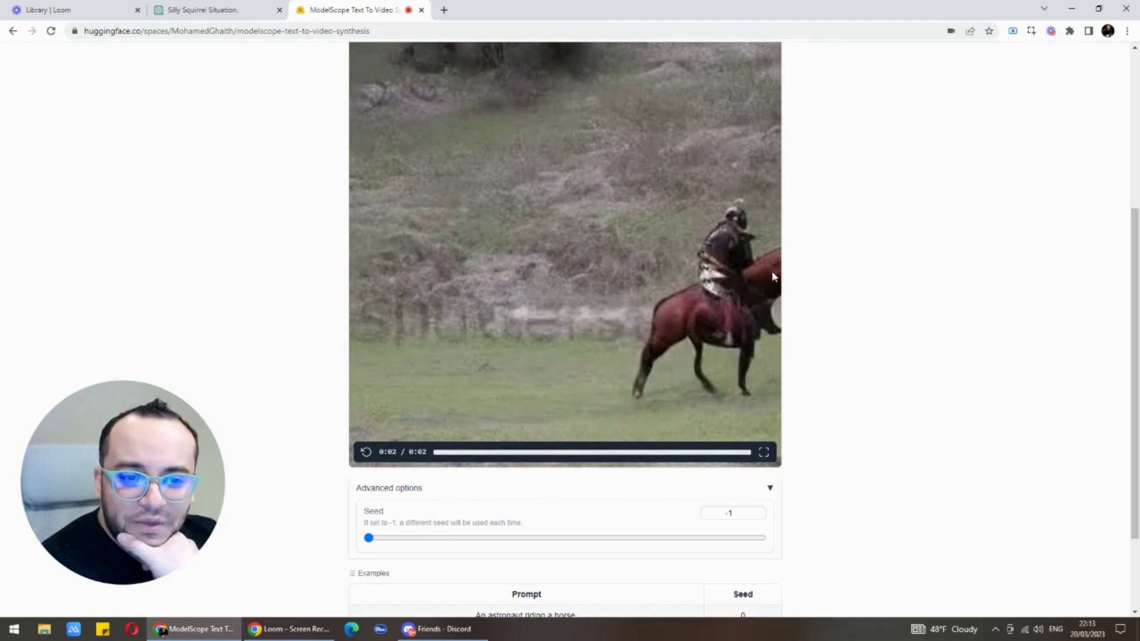
pyautogui.click(696, 287)
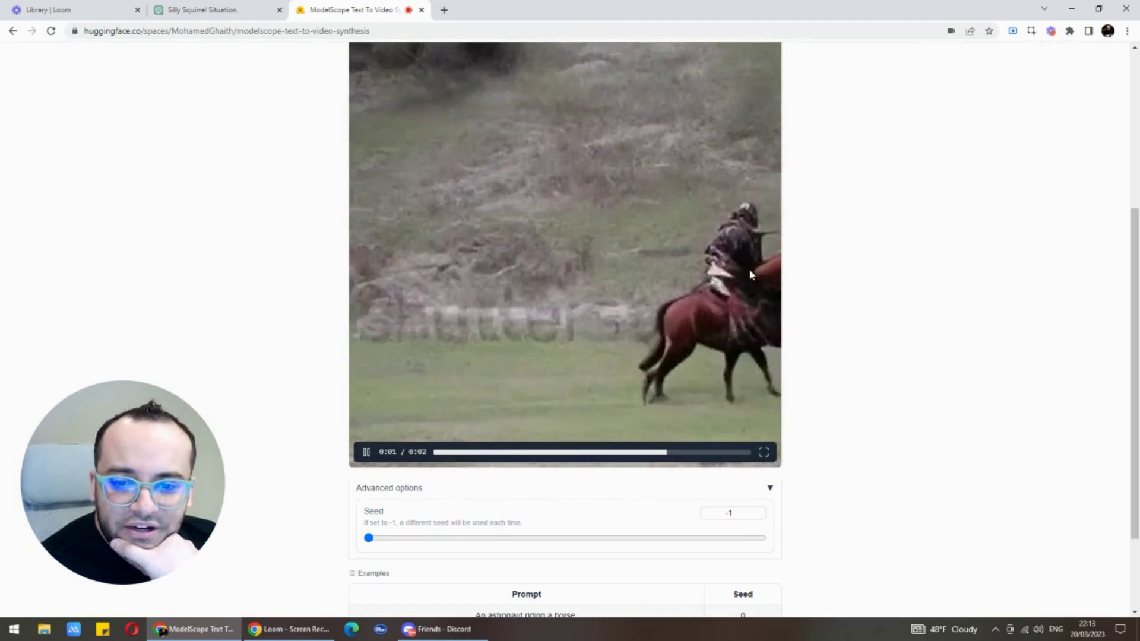
pyautogui.click(521, 407)
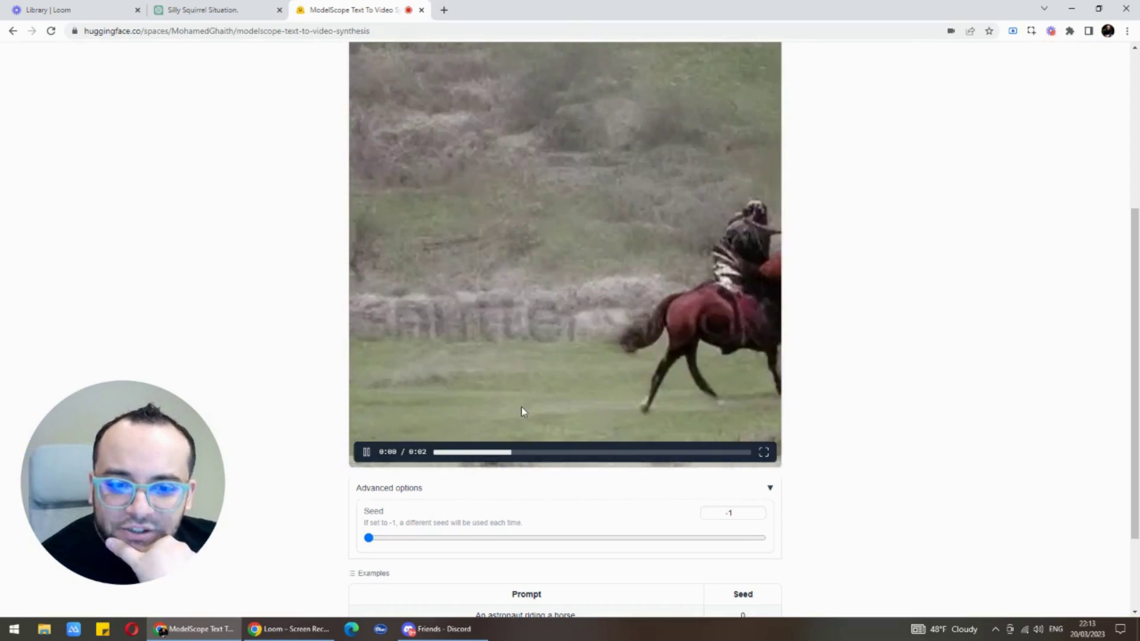
pyautogui.scroll(3, 521, 407)
pyautogui.scroll(-3, 521, 409)
pyautogui.scroll(3, 521, 409)
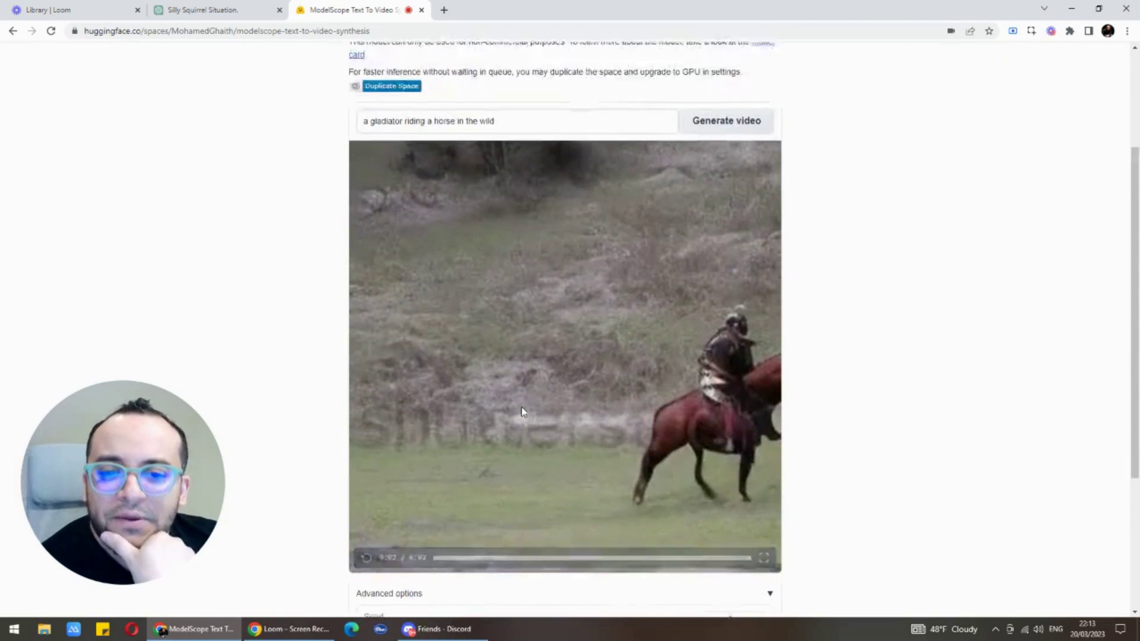
# Replace the prompt with 'a fish drawning in the water dramatic 4k' and generate the video
pyautogui.click(404, 233)
pyautogui.hotkey('ctrl', 'a')
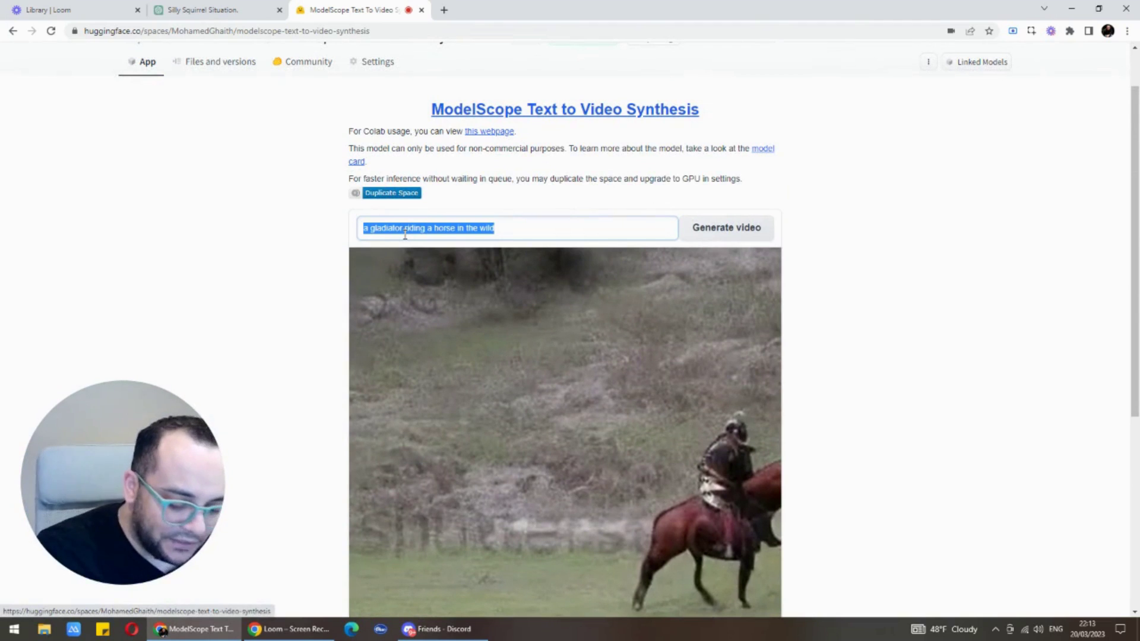
pyautogui.write('a fish dra')
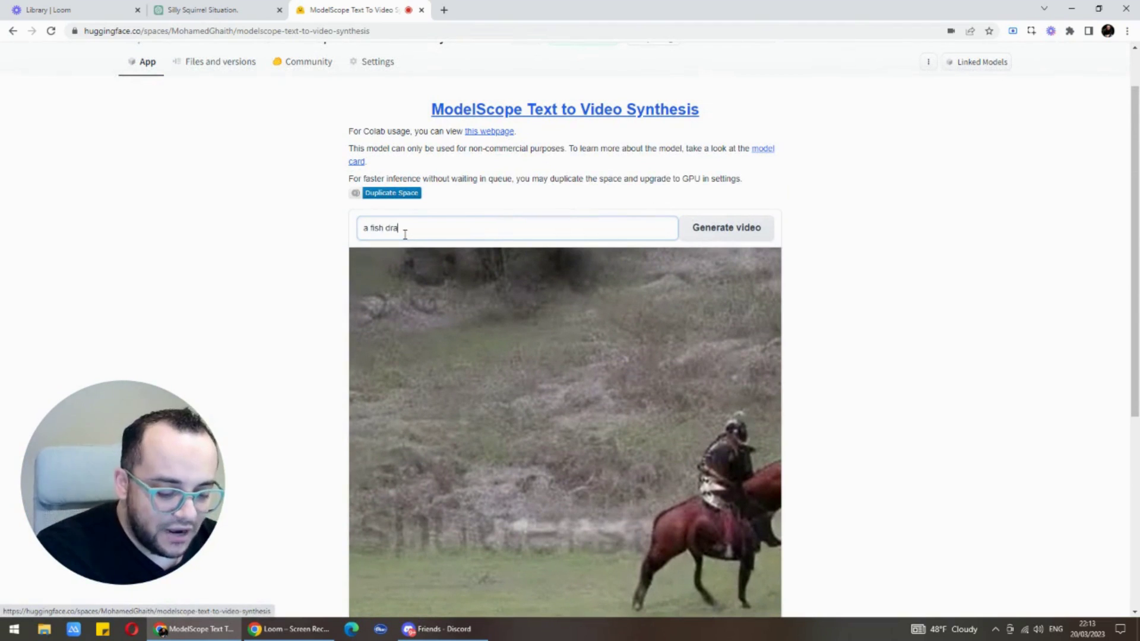
pyautogui.write('wning in the water dramatic')
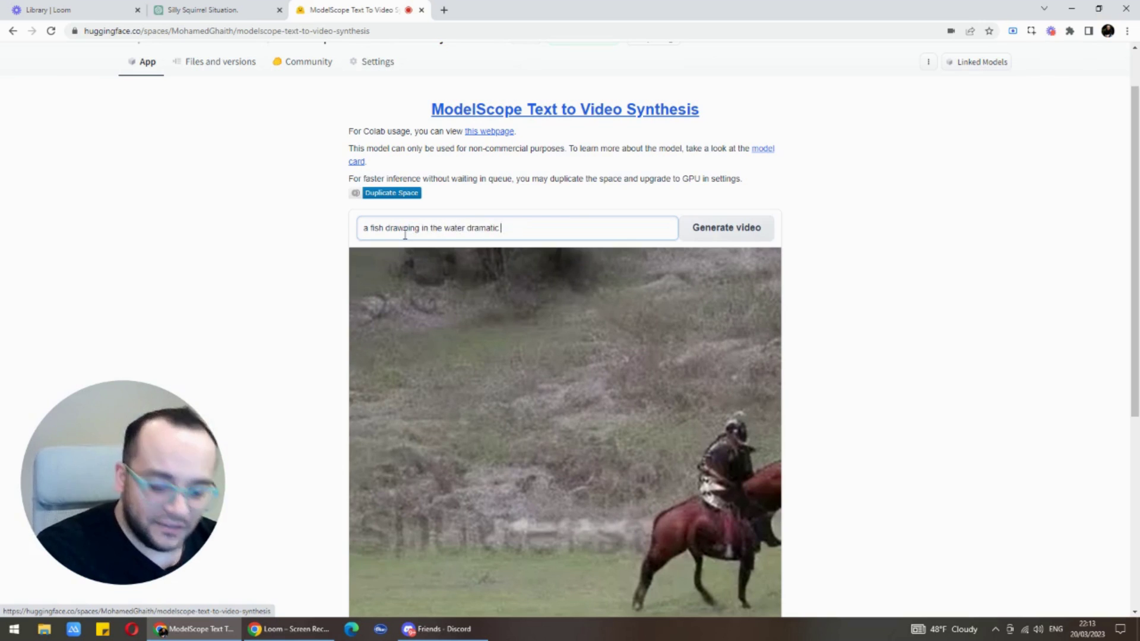
pyautogui.write(' 4k')
pyautogui.press('Return')
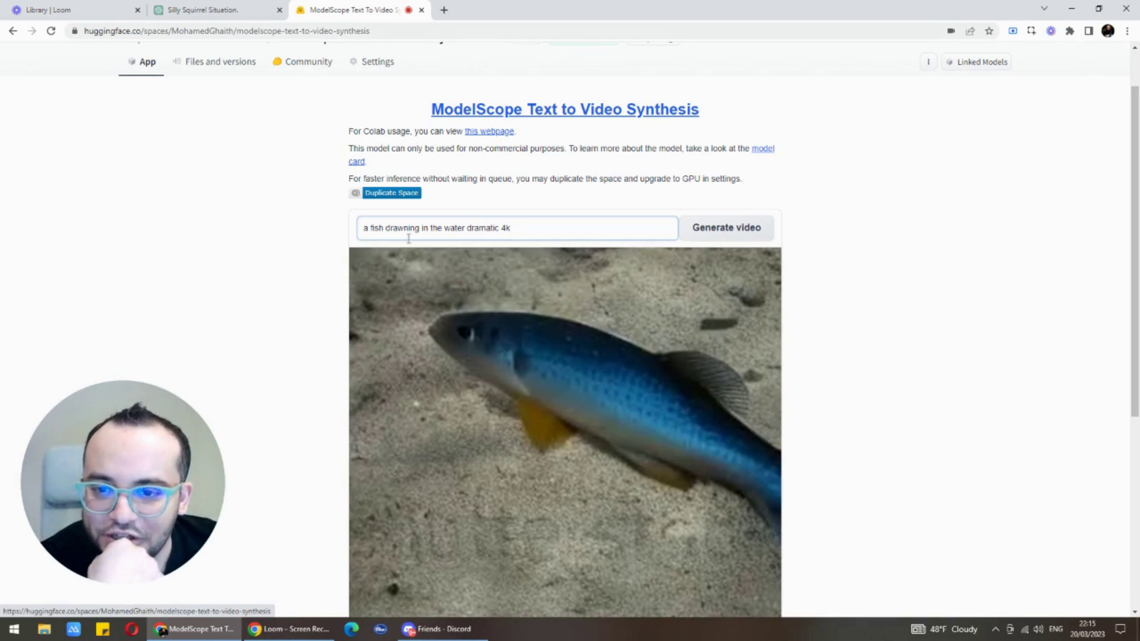
pyautogui.scroll(-1, 535, 311)
pyautogui.scroll(-1, 536, 311)
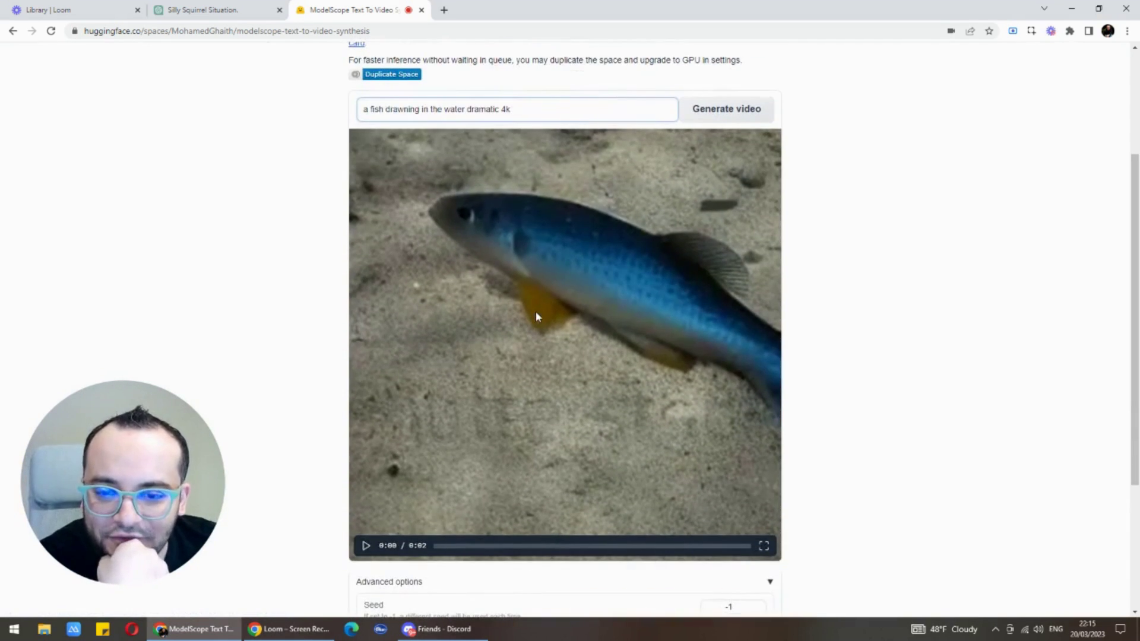
# Play the blue-fish-over-sand clip and replay it several times
pyautogui.click(366, 546)
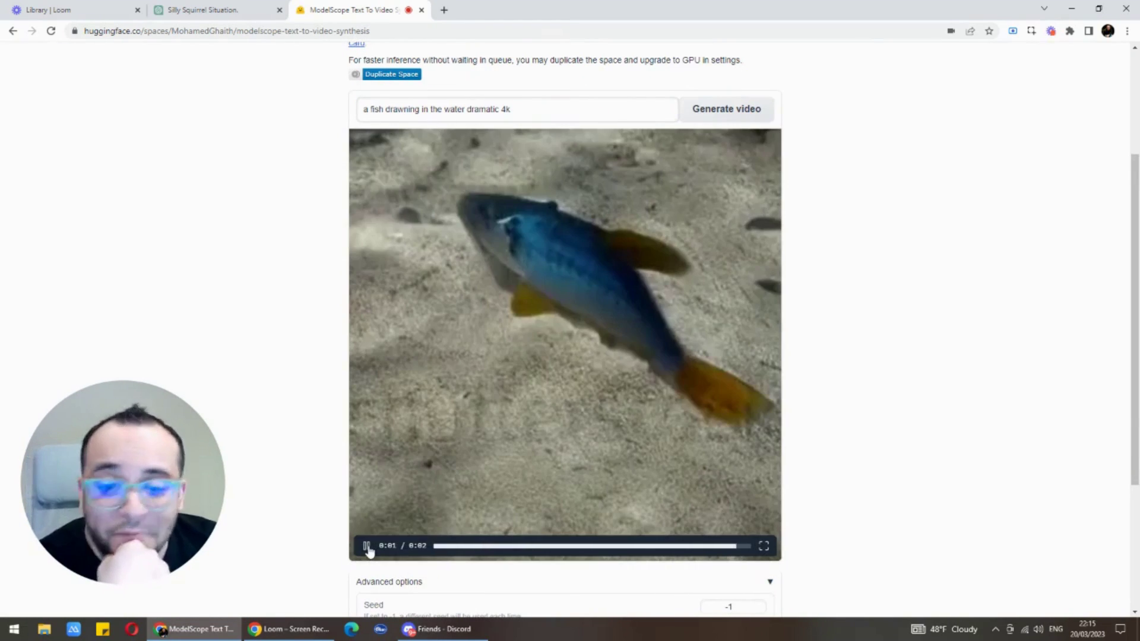
pyautogui.click(367, 547)
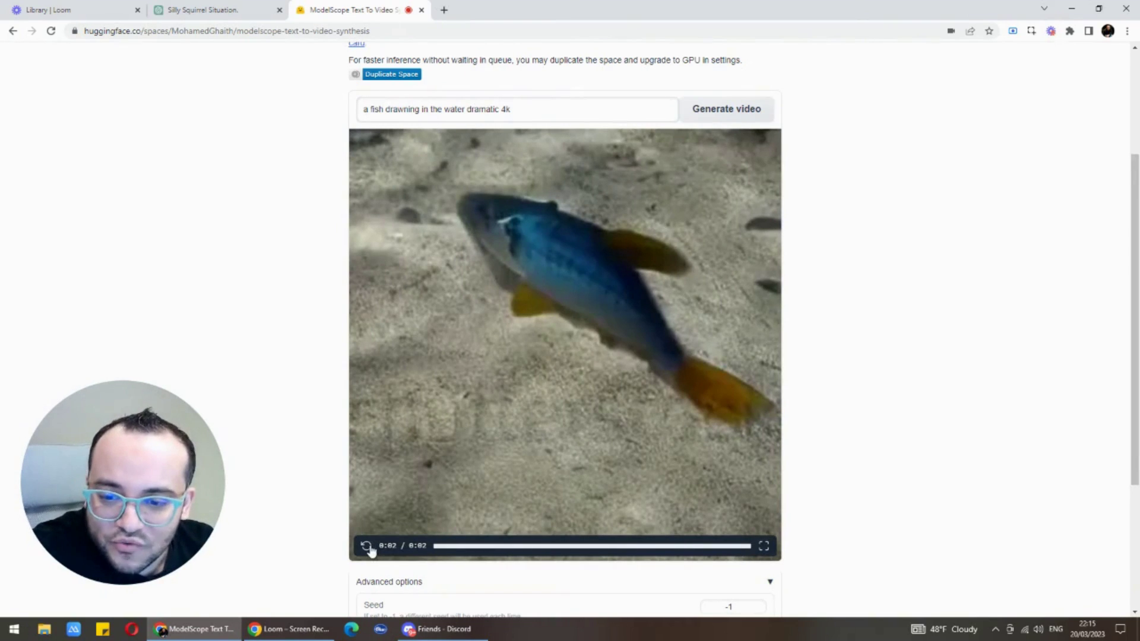
pyautogui.click(367, 546)
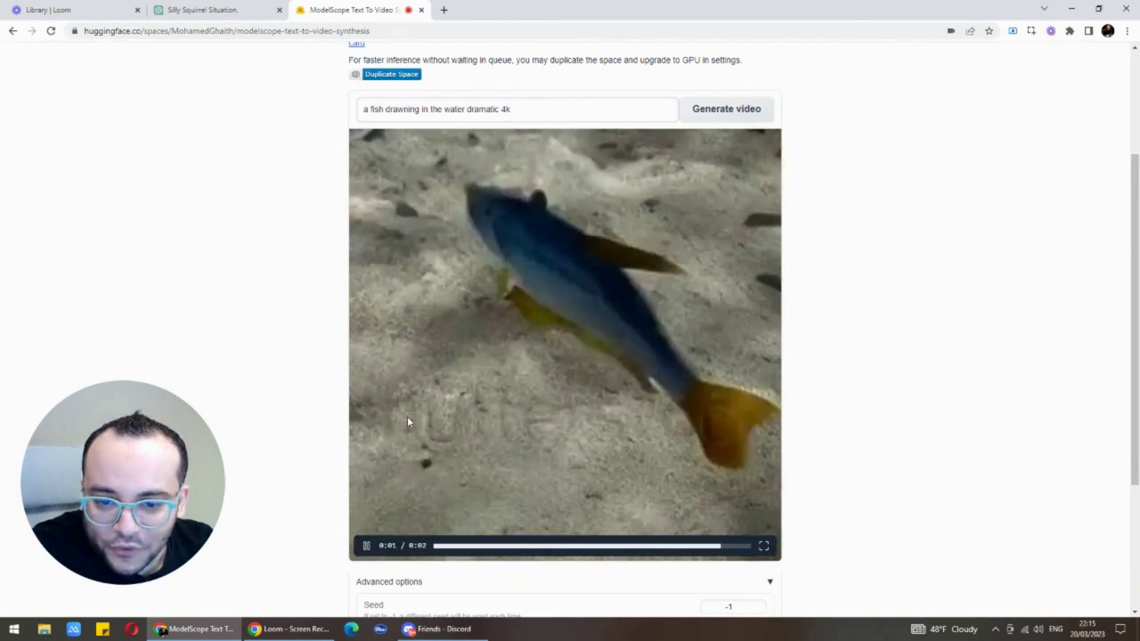
pyautogui.click(365, 546)
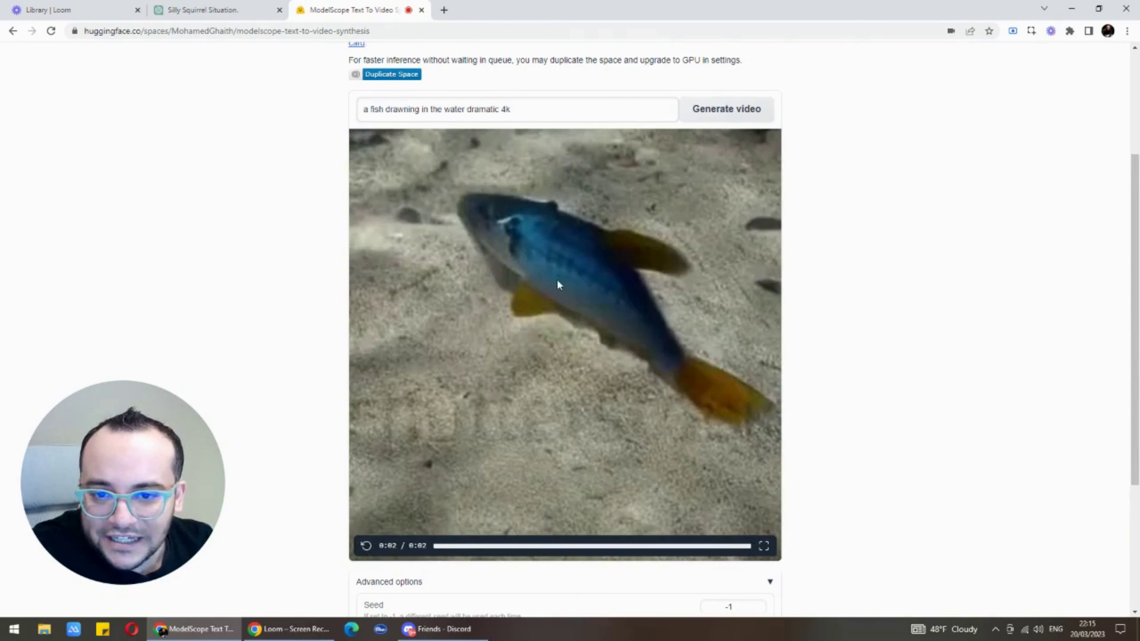
pyautogui.click(366, 547)
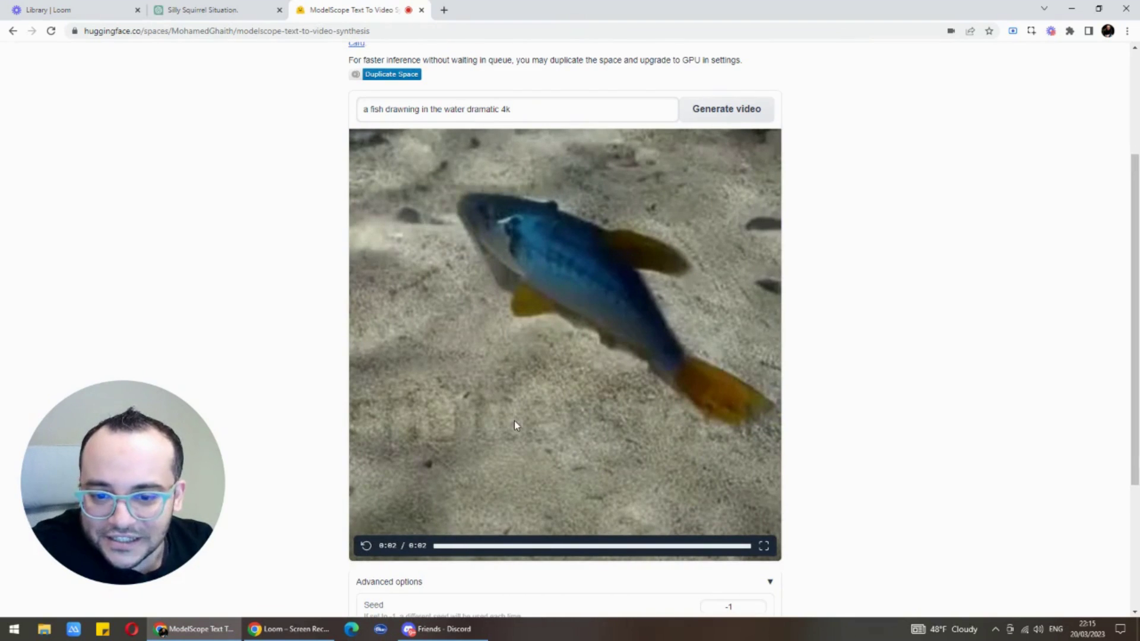
pyautogui.click(476, 107)
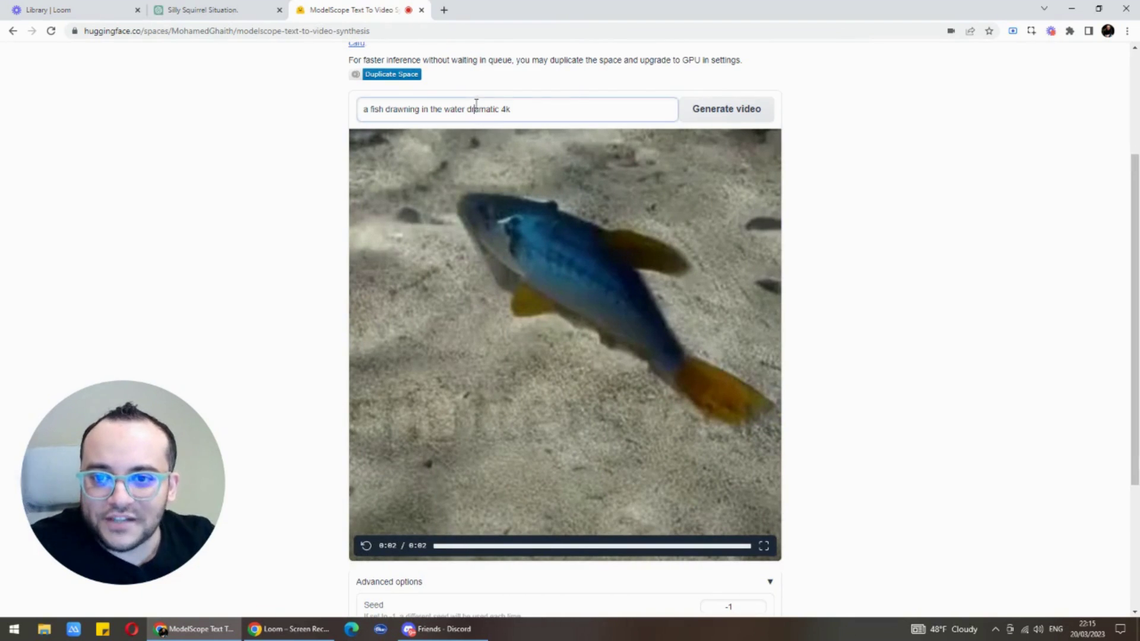
# Generate a clip for 'an alien eatint taco' and replay the alien-faced taco video
pyautogui.tripleClick(476, 109)
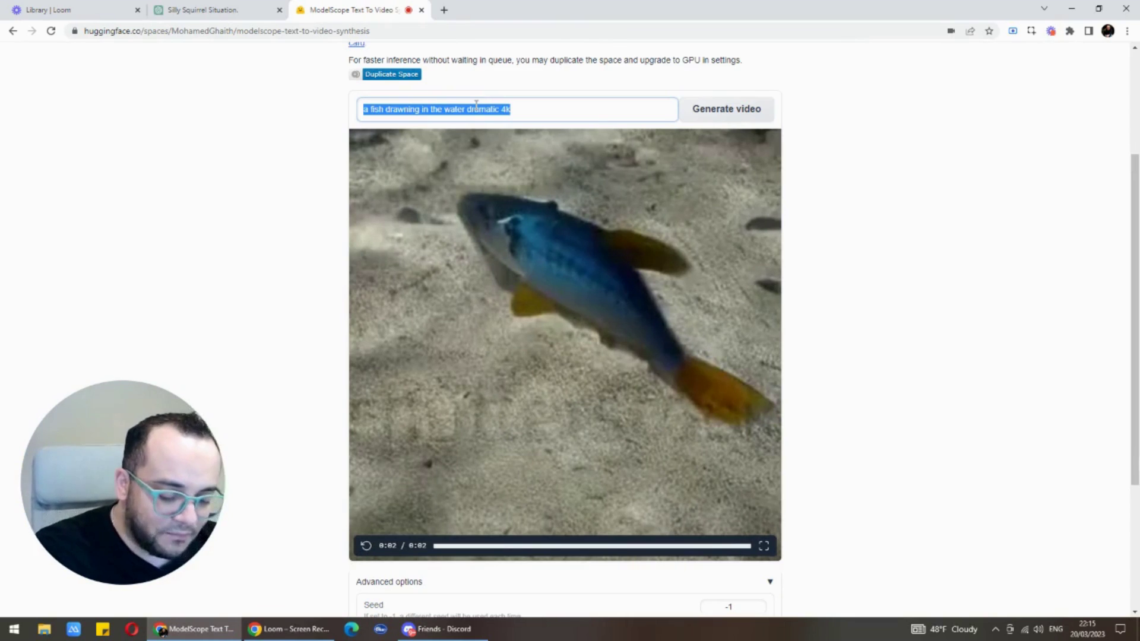
pyautogui.write('a')
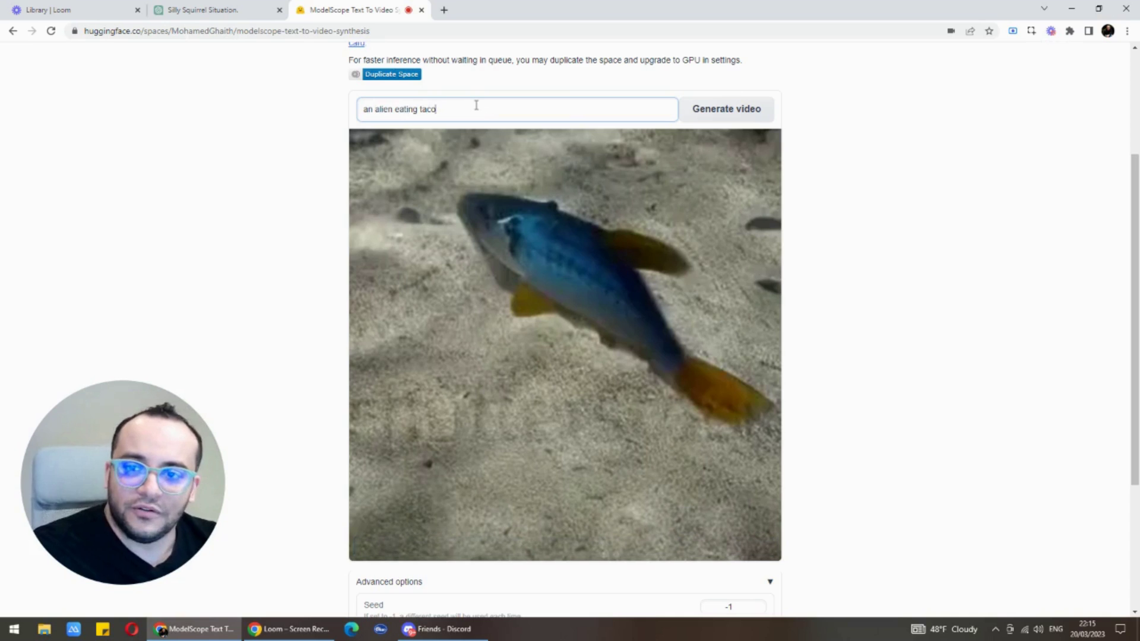
pyautogui.write('n alien eating taco')
pyautogui.press('Return')
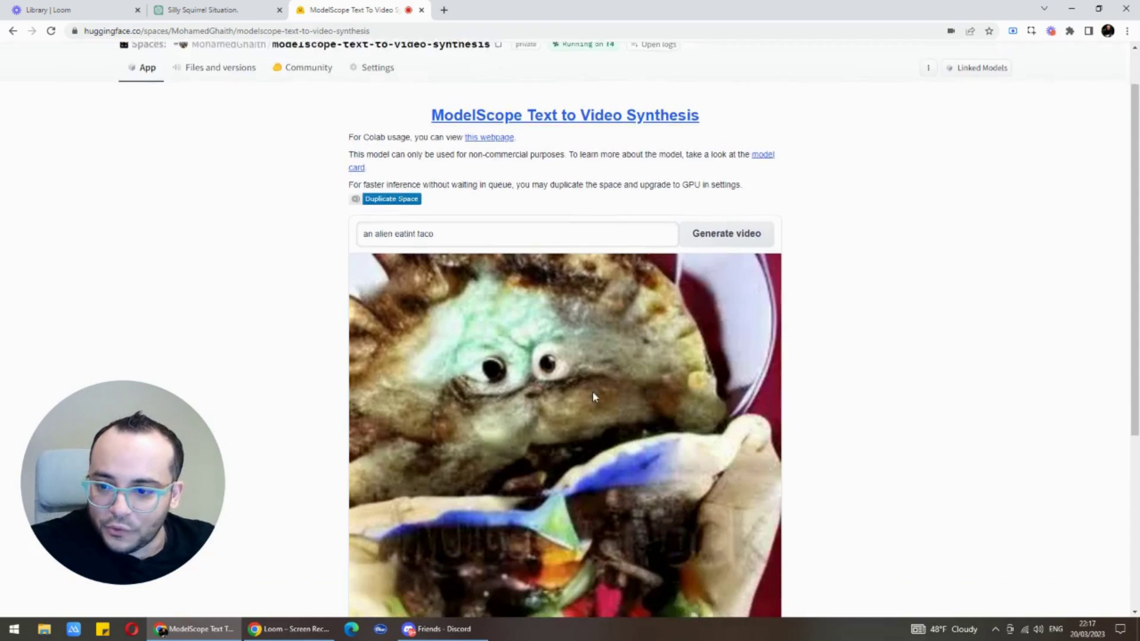
pyautogui.scroll(-3, 592, 390)
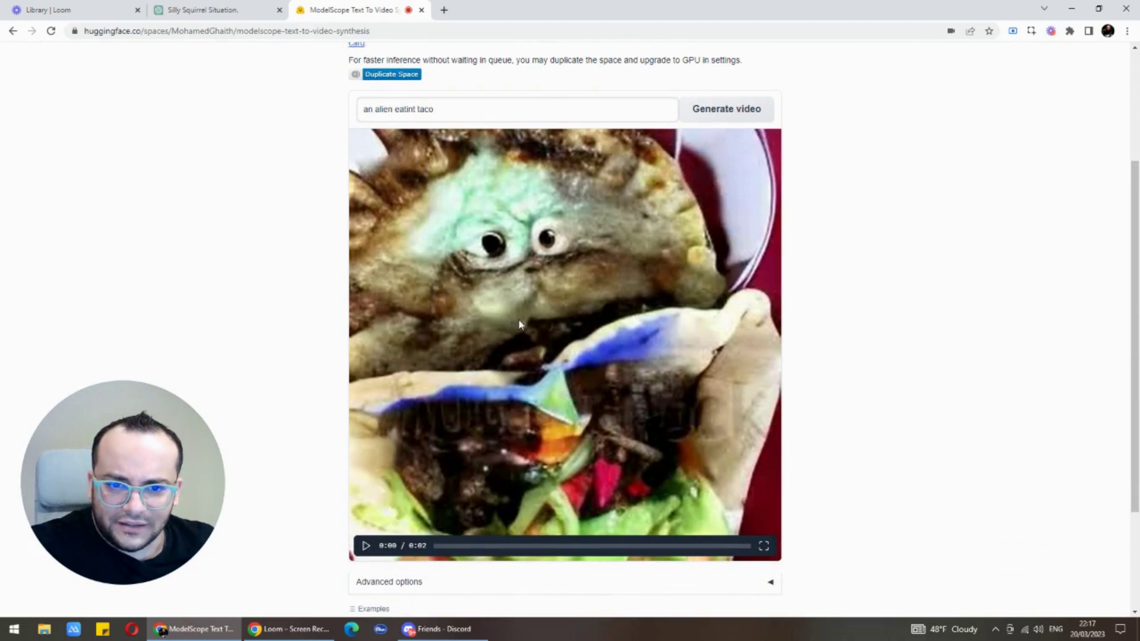
pyautogui.click(366, 547)
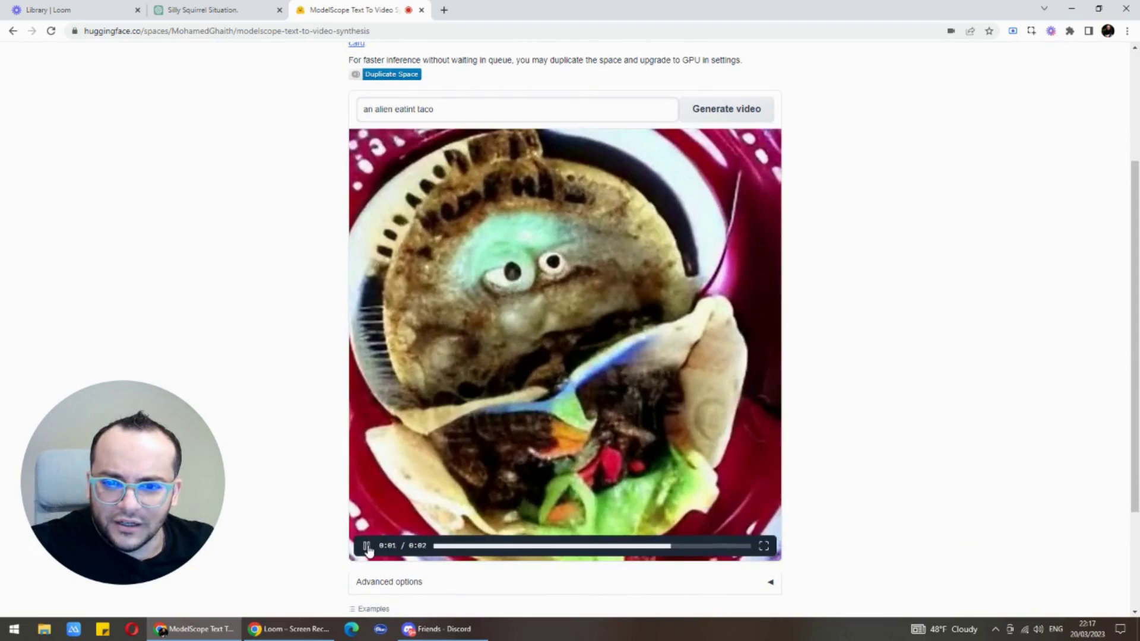
pyautogui.click(367, 546)
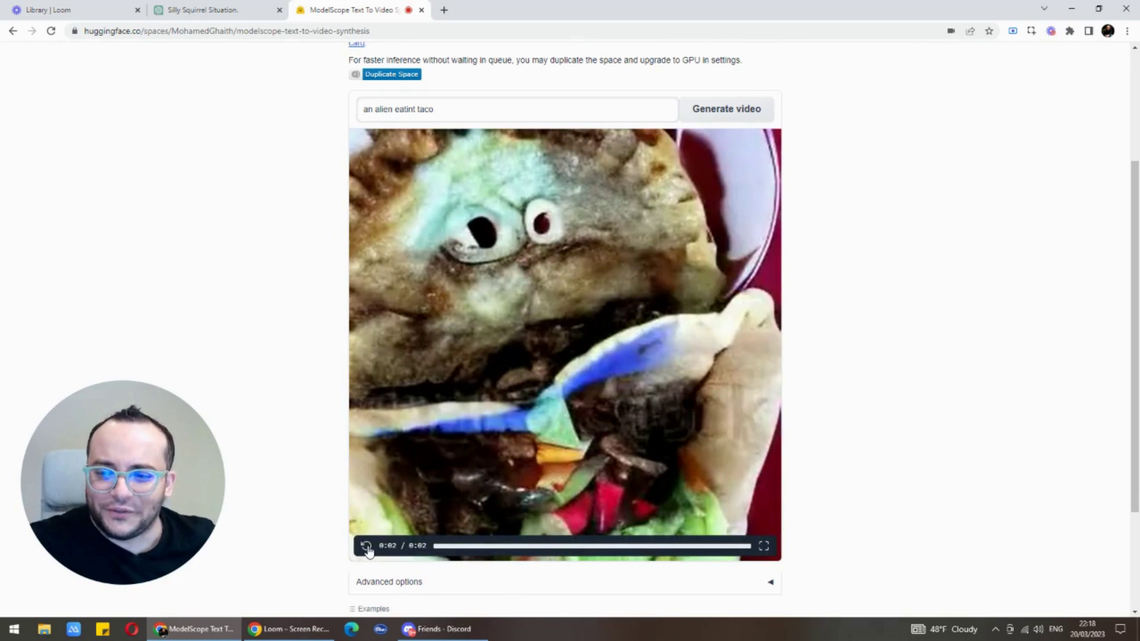
pyautogui.click(366, 546)
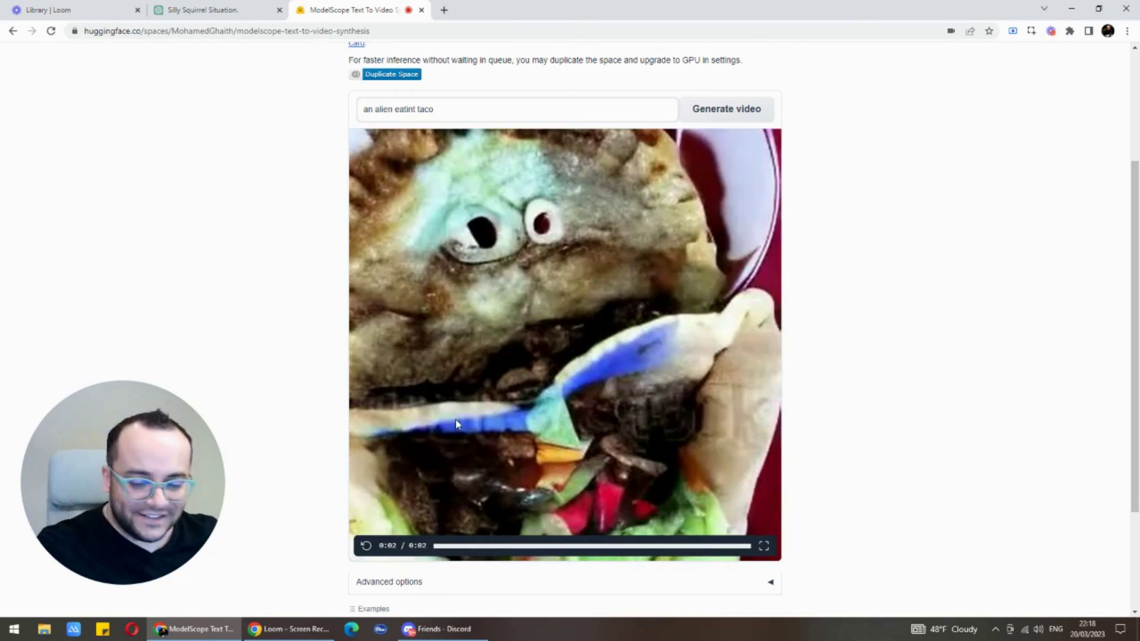
# Replace the taco prompt with 'running cat in a house happy with a puppy' to generate it
pyautogui.tripleClick(397, 112)
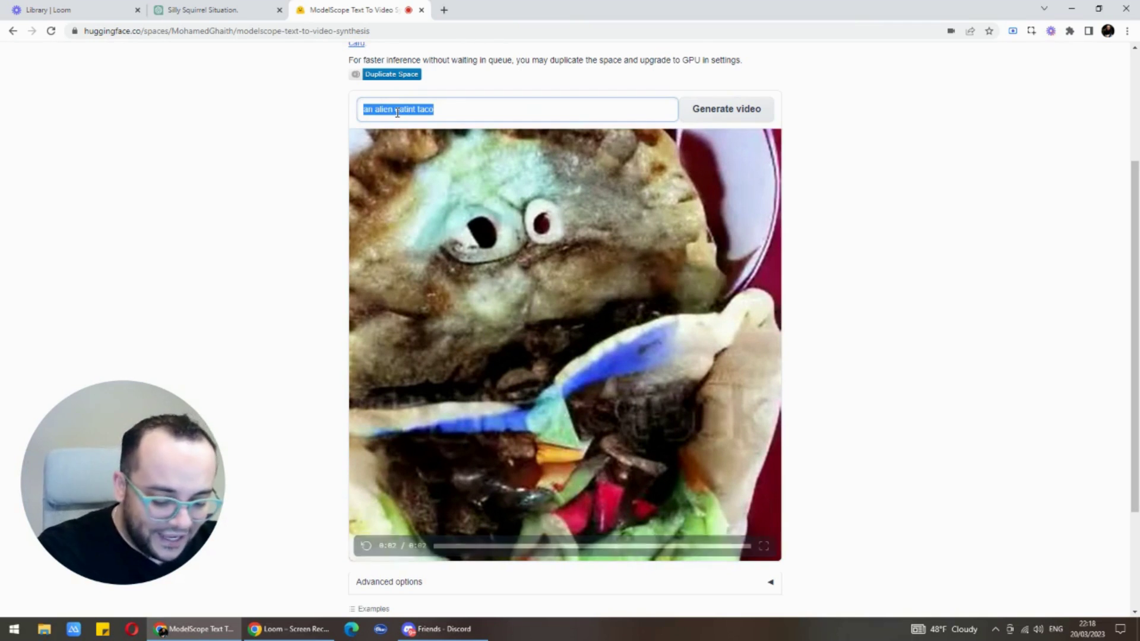
pyautogui.write('running cat in a house happy wi')
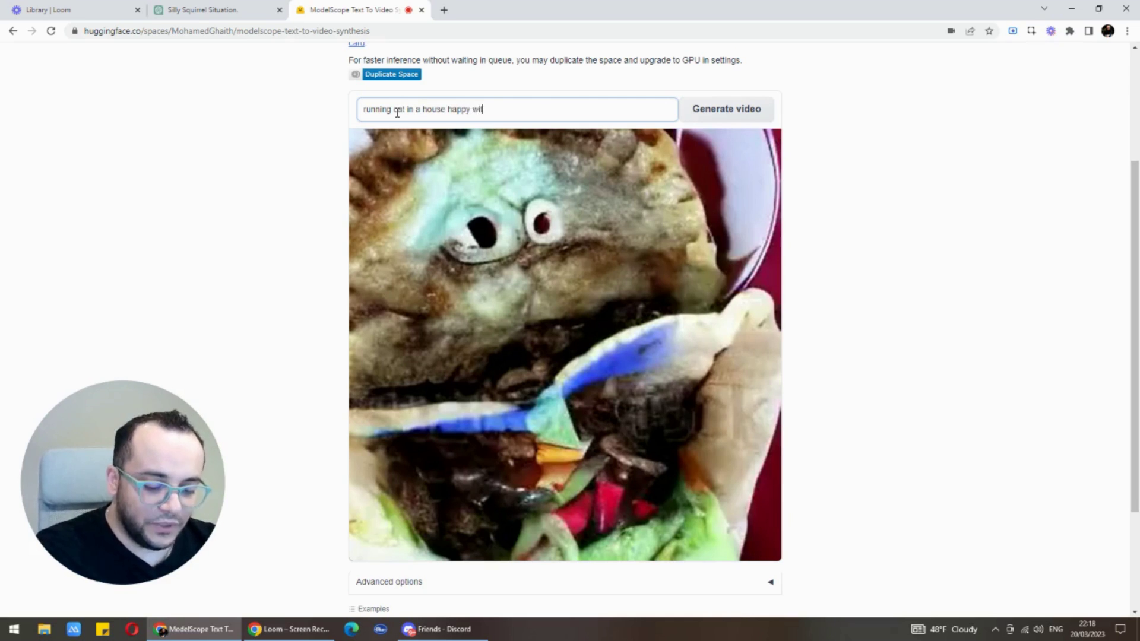
pyautogui.write('y')
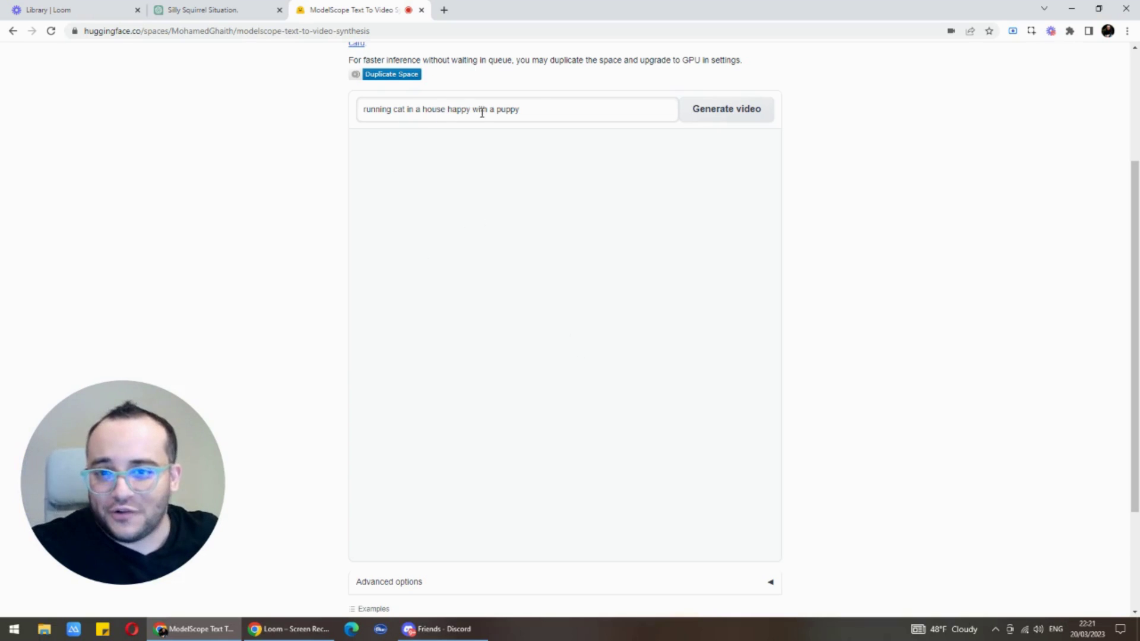
pyautogui.tripleClick(535, 111)
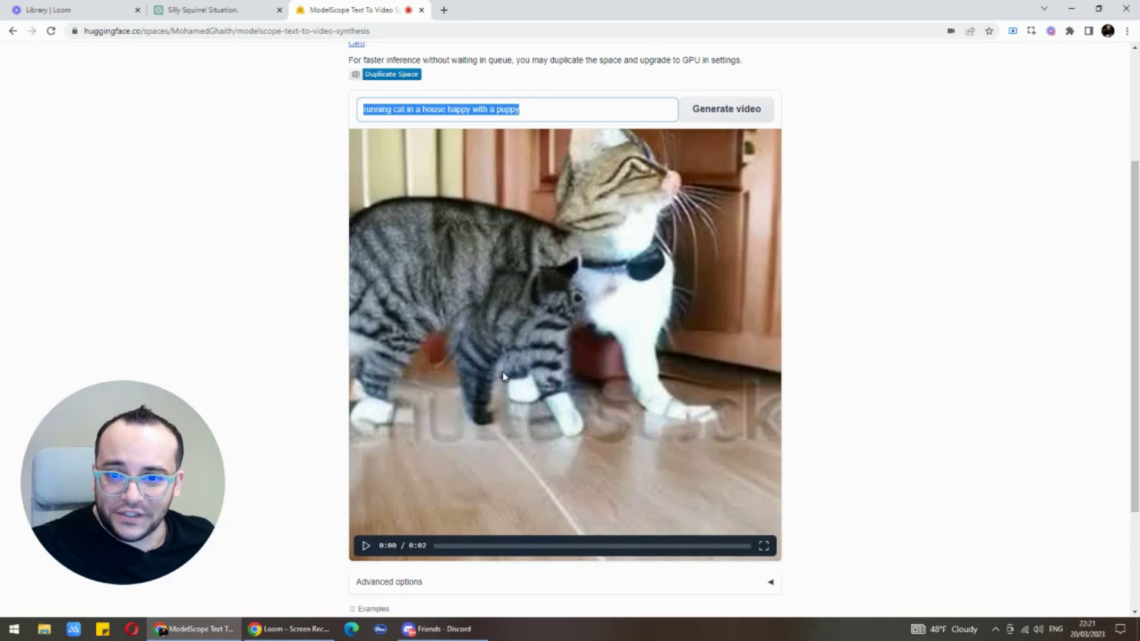
# Play the 2-second cat-and-puppy clip and replay it several times
pyautogui.click(363, 545)
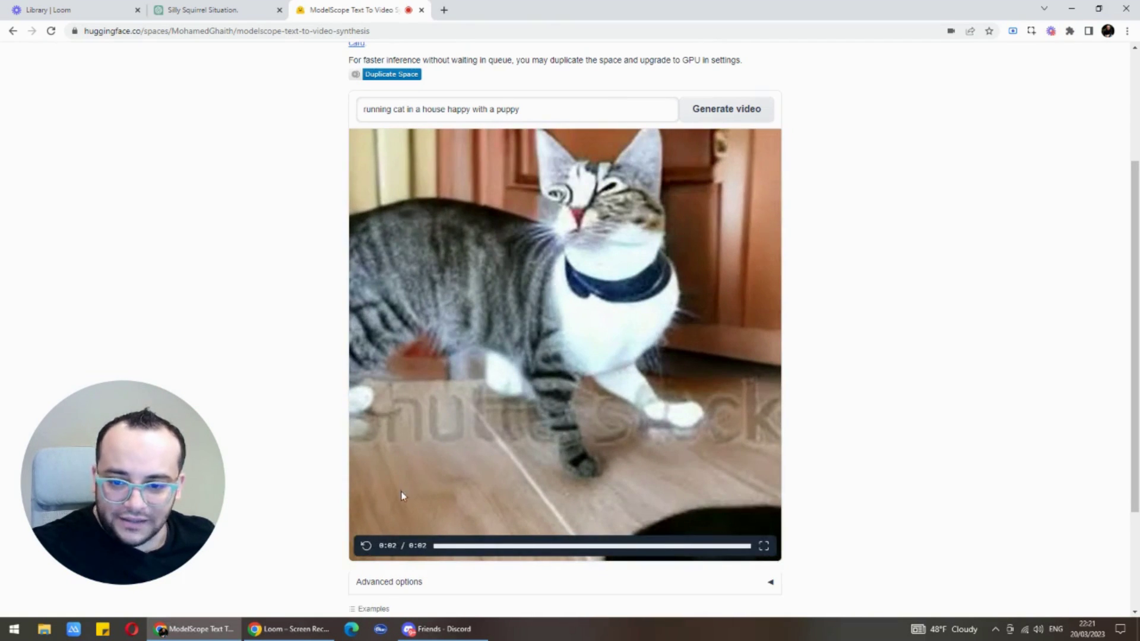
pyautogui.click(366, 545)
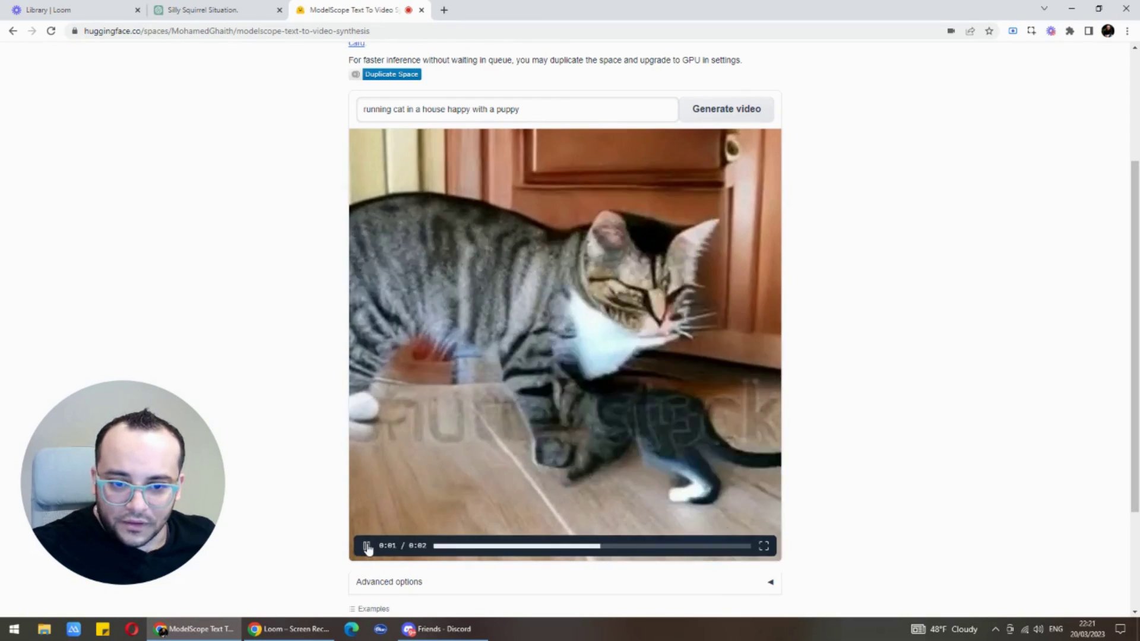
pyautogui.click(366, 547)
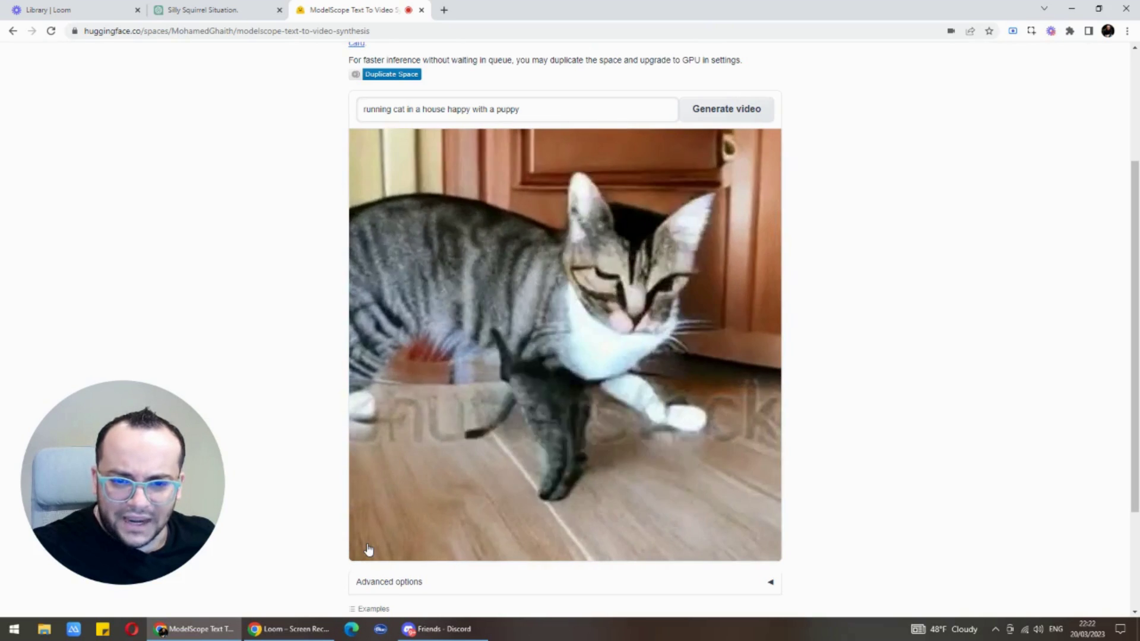
pyautogui.moveTo(600, 400)
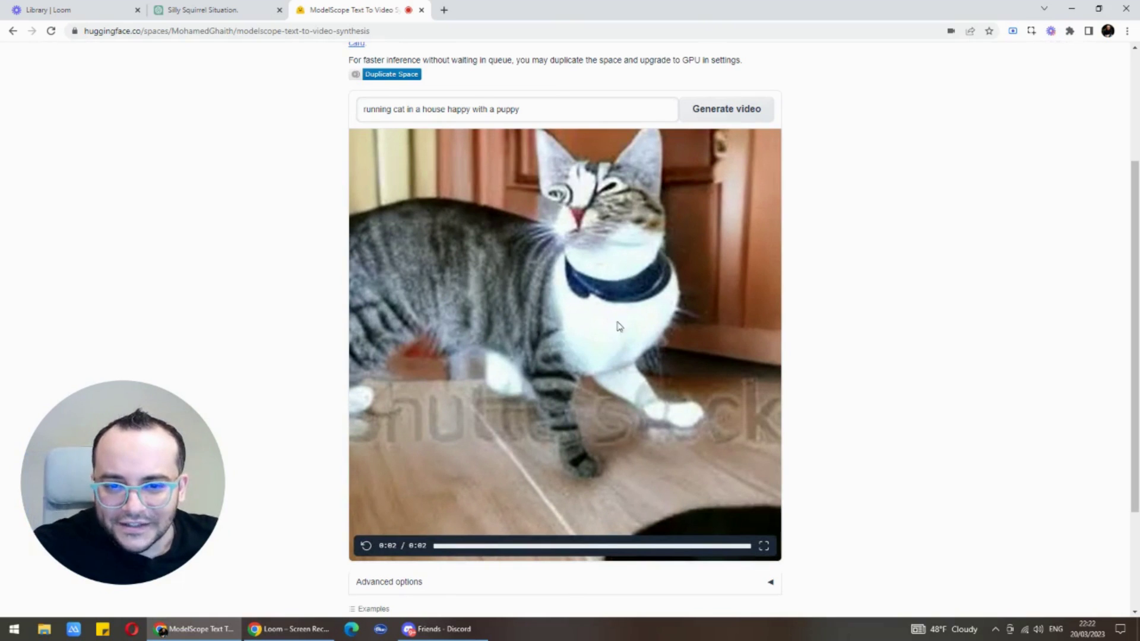
pyautogui.click(366, 547)
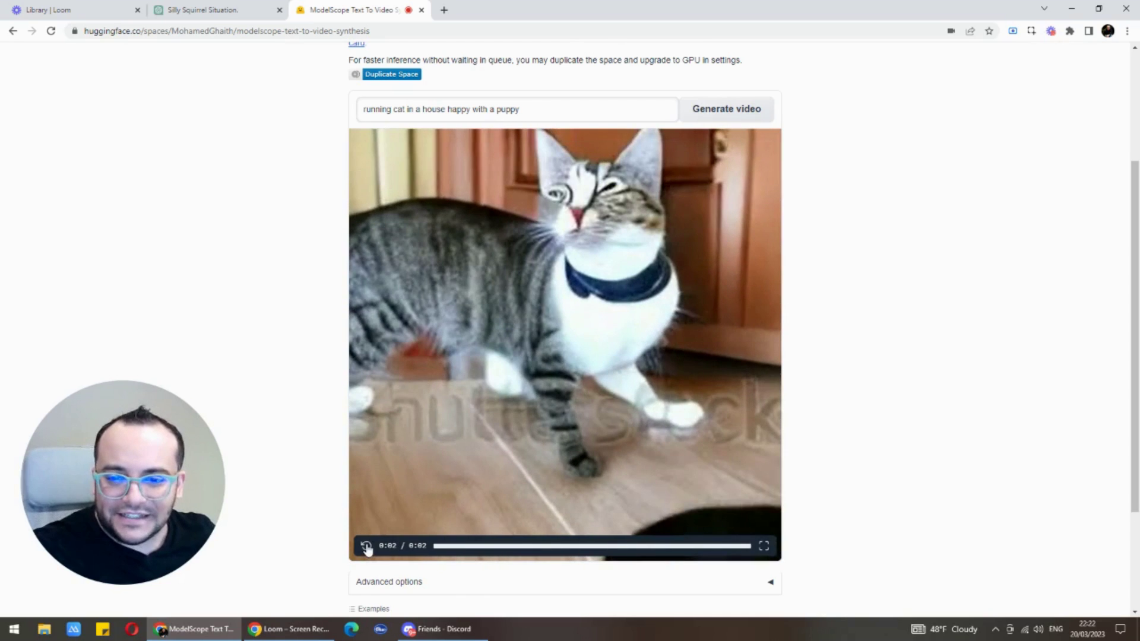
pyautogui.click(366, 546)
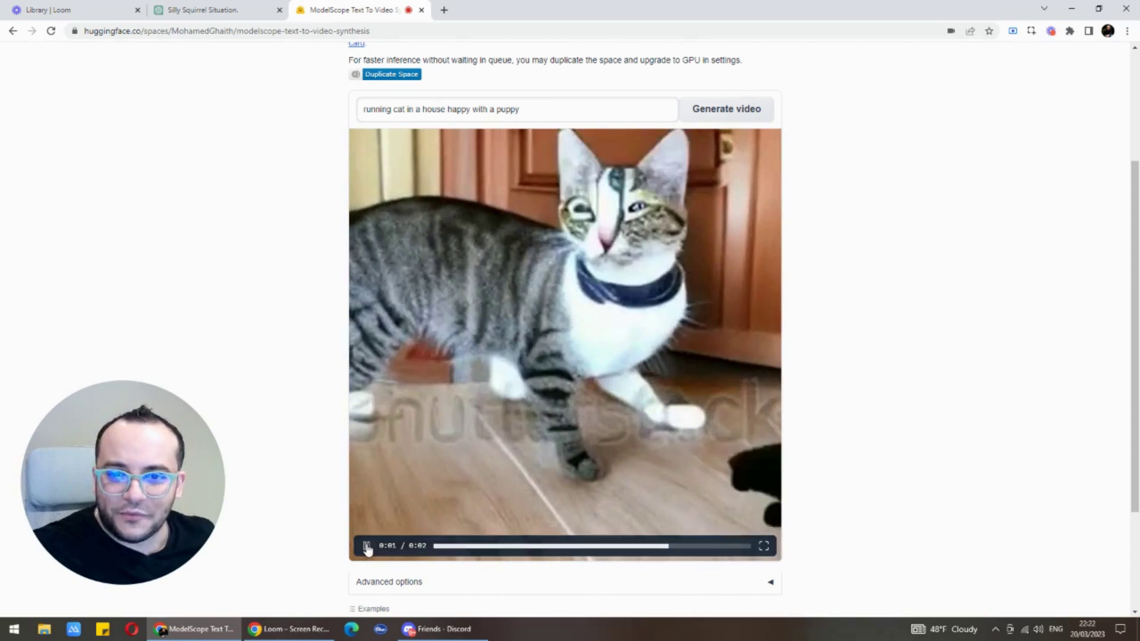
pyautogui.click(366, 547)
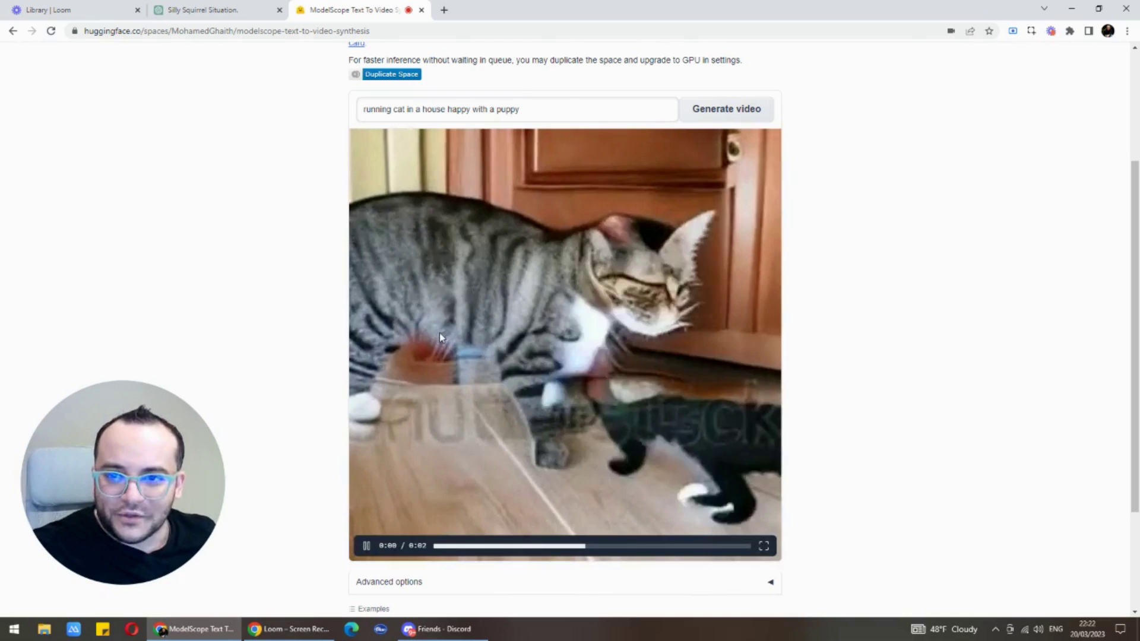
# Replace the cat prompt with 'a man is cooking in the kichen' and generate it
pyautogui.moveTo(523, 109); pyautogui.dragTo(346, 117)
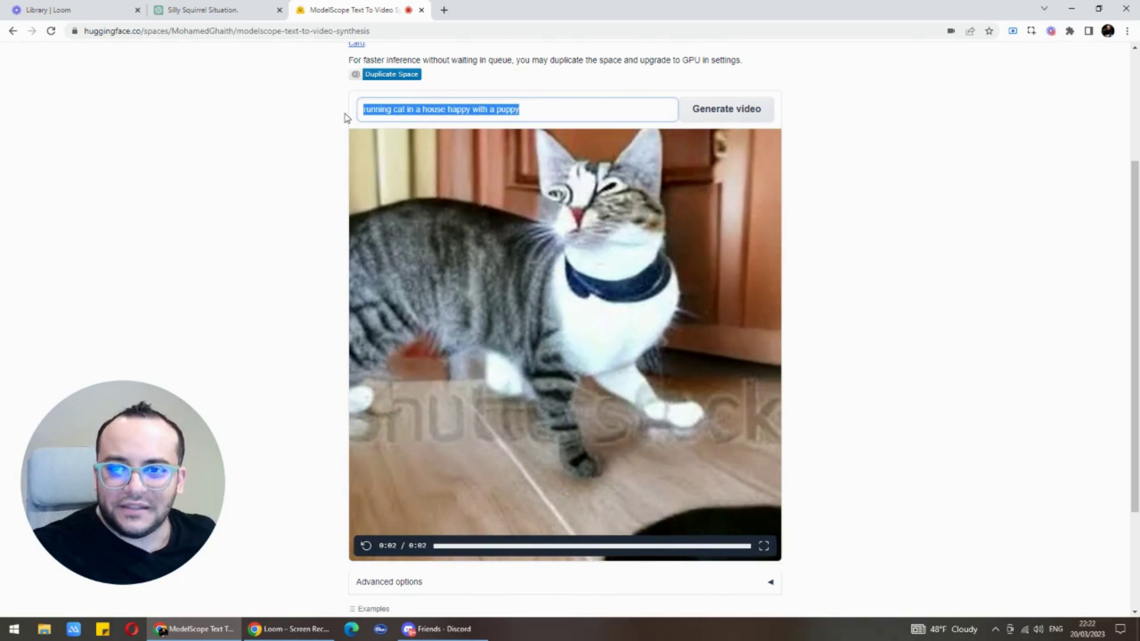
pyautogui.write('a m')
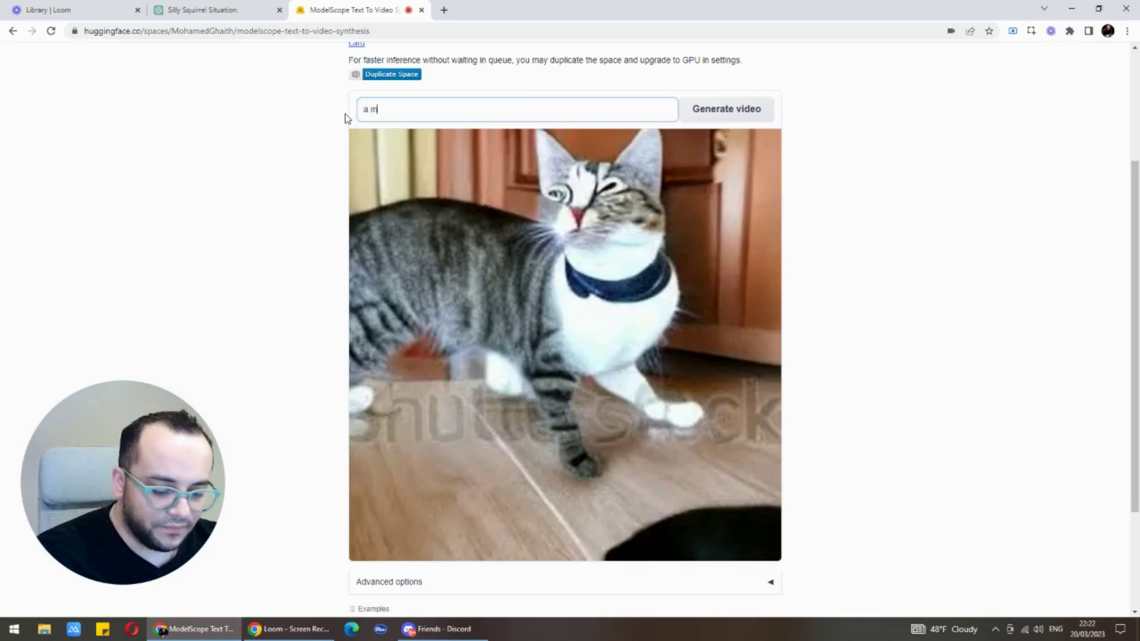
pyautogui.write('an is c')
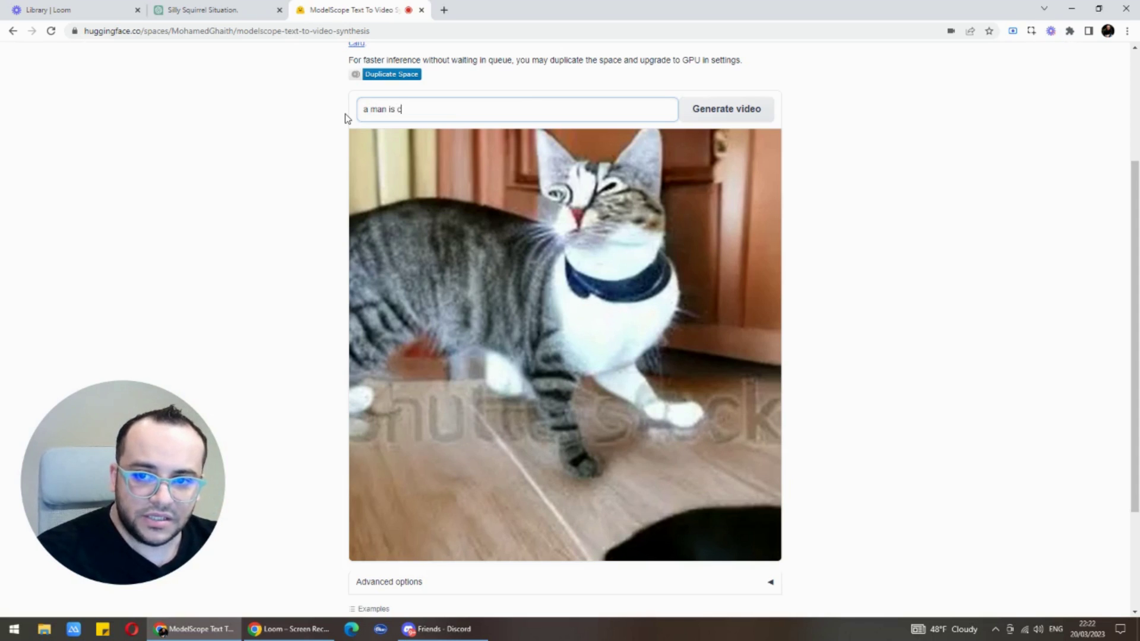
pyautogui.write('ooking in the kichen')
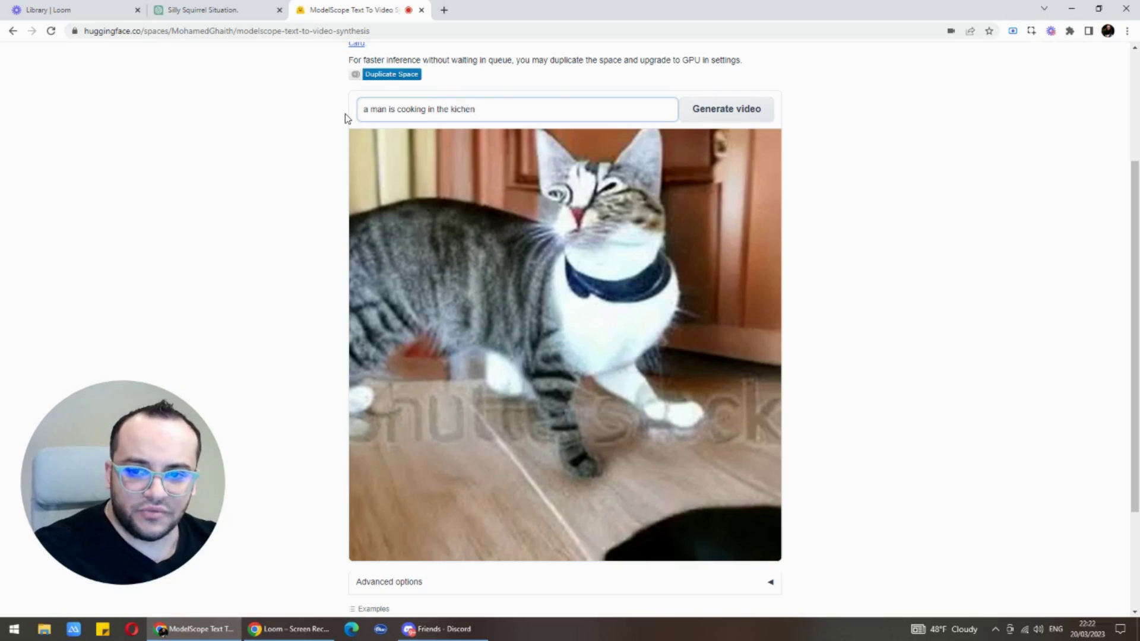
pyautogui.press('Return')
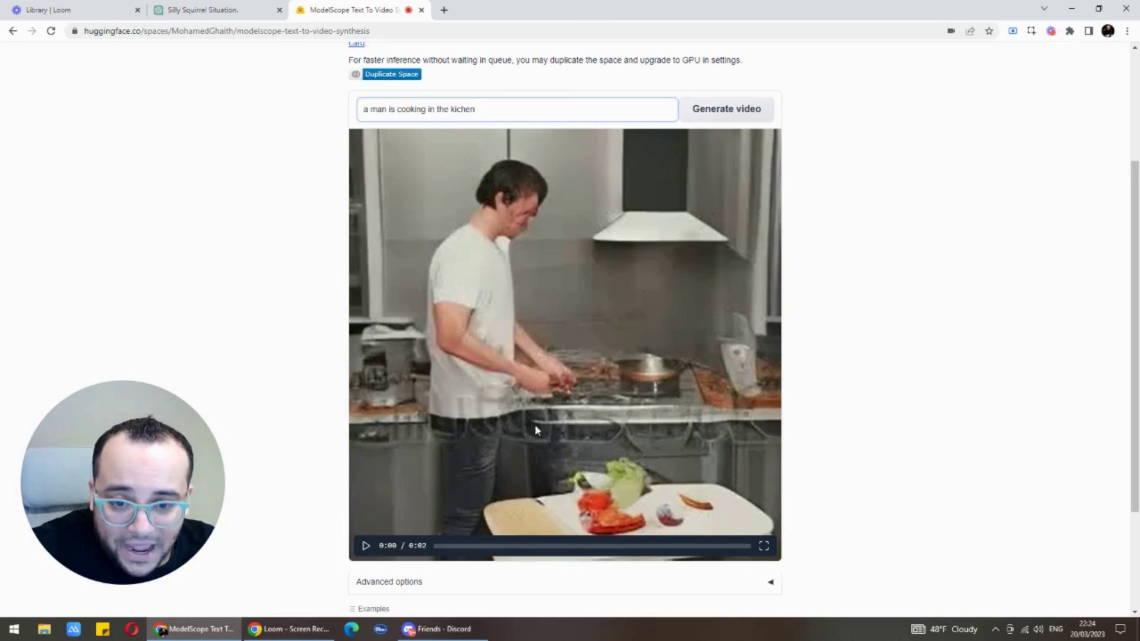
# Play the 2-second man-cooking clip and replay it several times
pyautogui.click(366, 545)
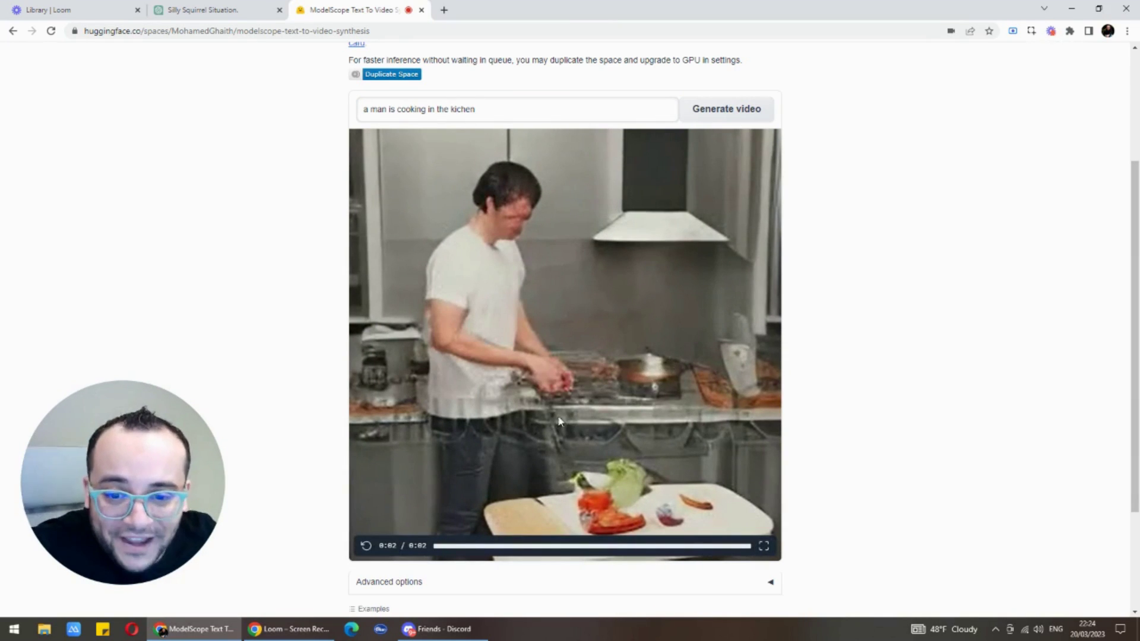
pyautogui.click(367, 547)
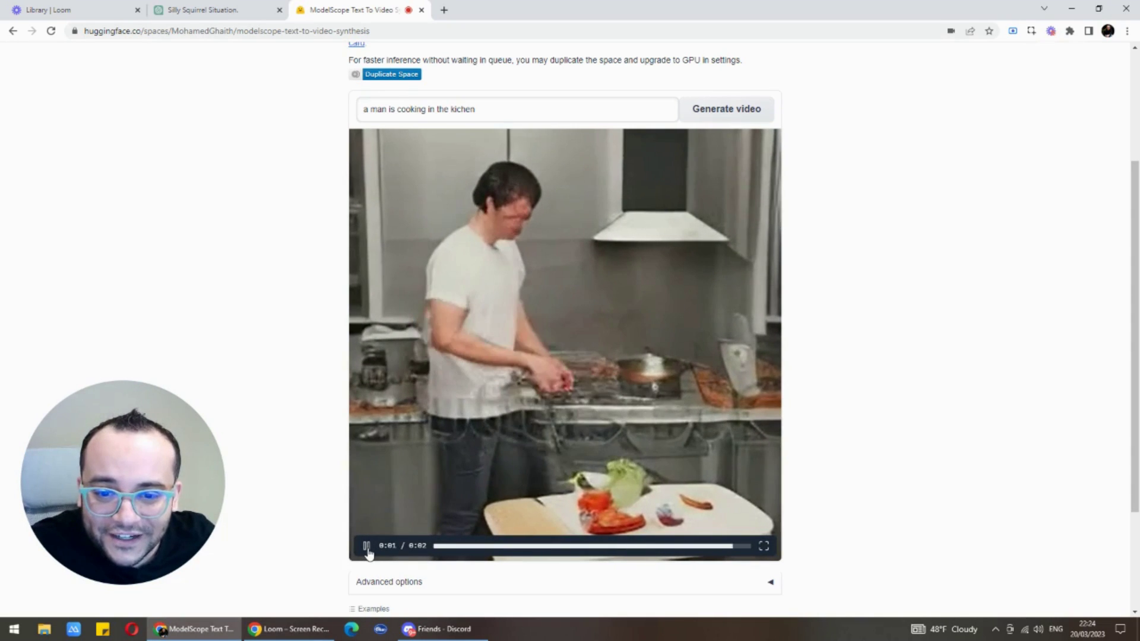
pyautogui.click(366, 547)
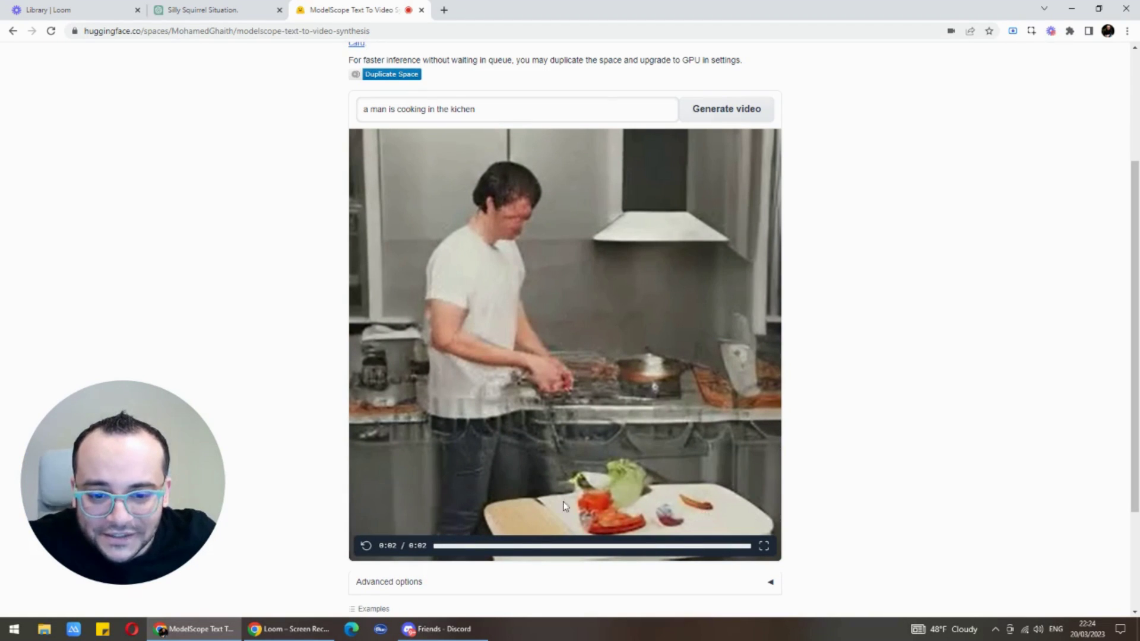
pyautogui.click(368, 545)
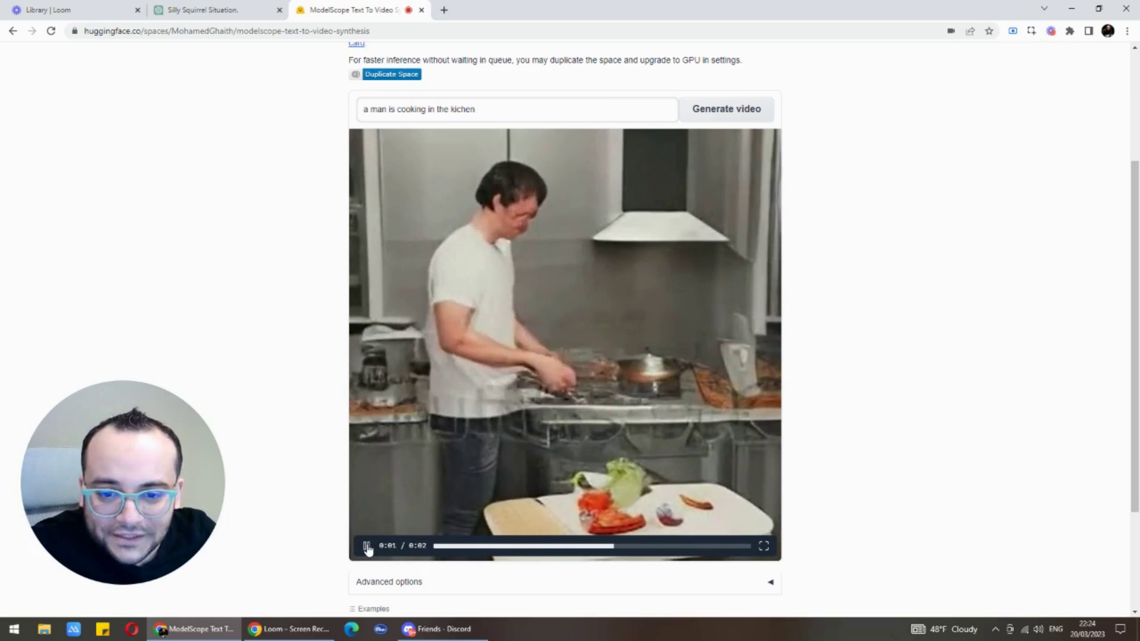
pyautogui.click(367, 546)
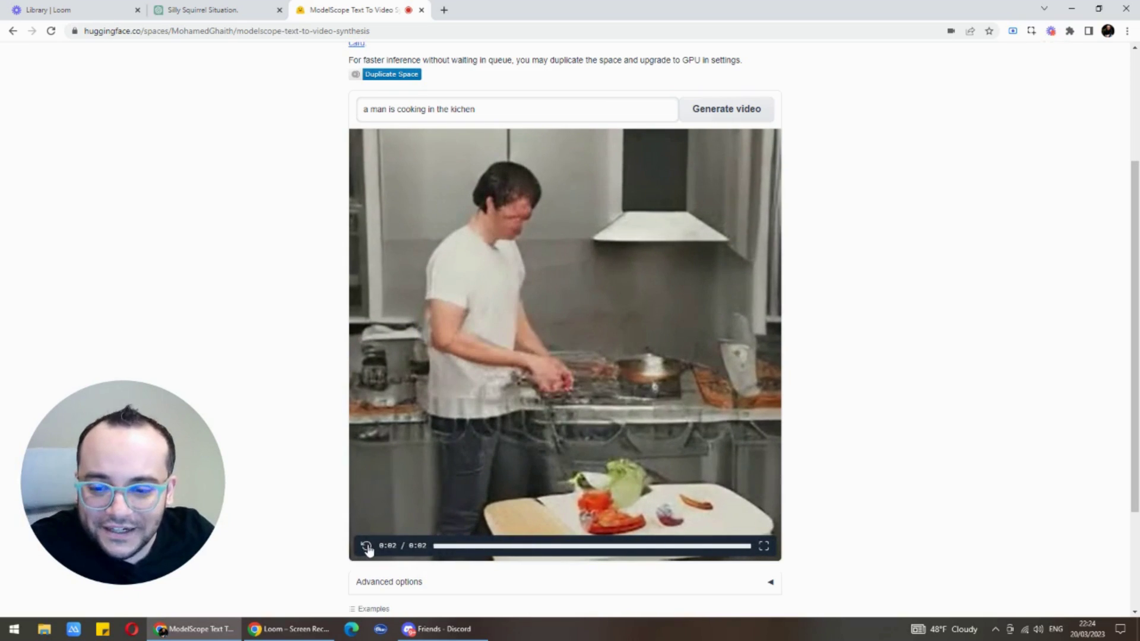
pyautogui.scroll(-1, 339, 516)
# Expand Advanced options and try the Seed slider, leaving Seed at -1
pyautogui.click(401, 525)
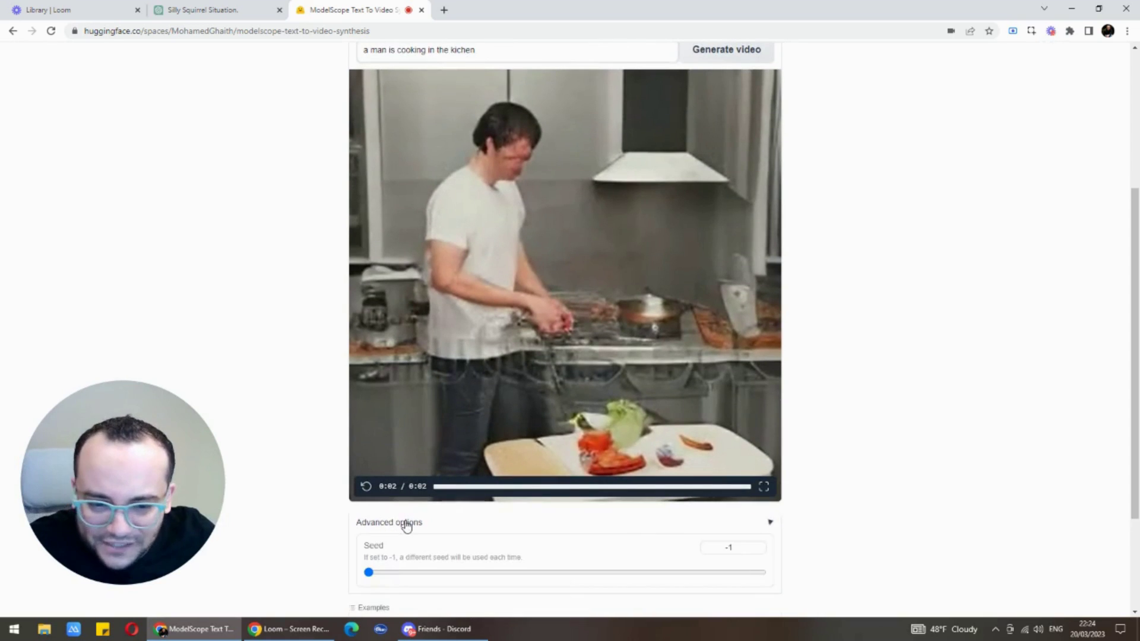
pyautogui.scroll(-1, 423, 518)
pyautogui.scroll(-2, 424, 518)
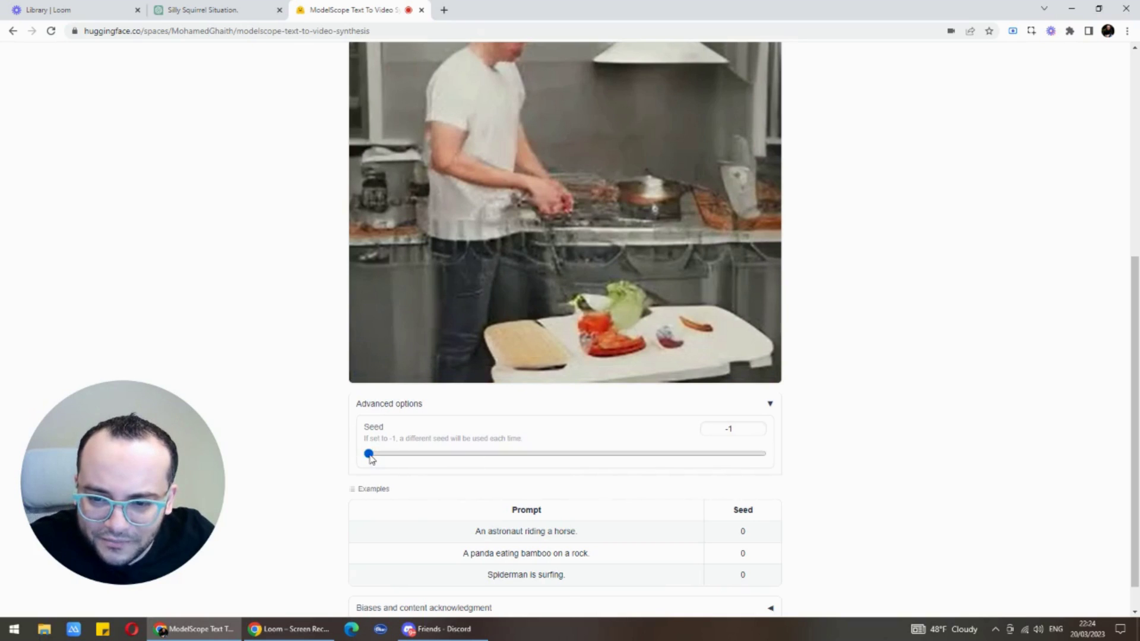
pyautogui.moveTo(369, 454); pyautogui.dragTo(370, 460)
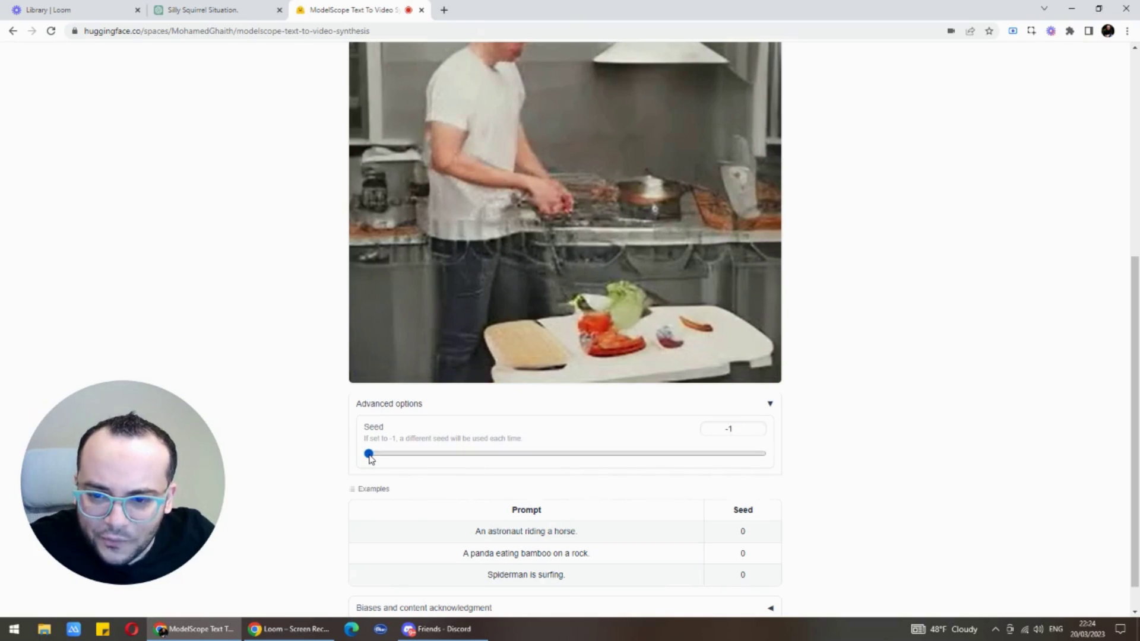
pyautogui.scroll(4, 428, 432)
pyautogui.scroll(-4, 609, 385)
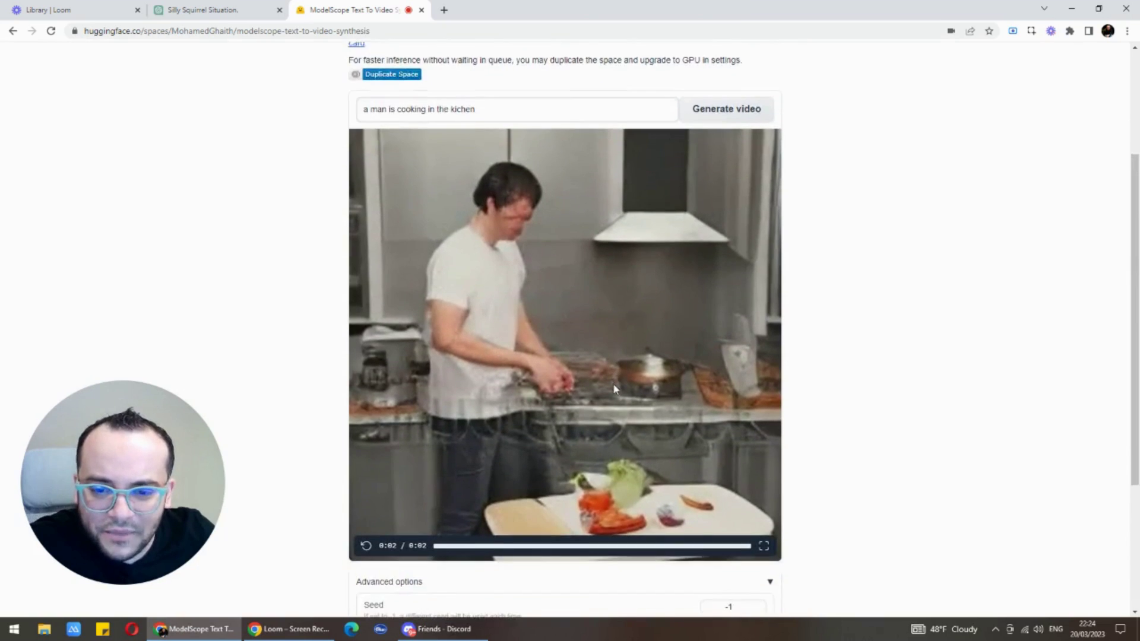
pyautogui.scroll(4, 576, 432)
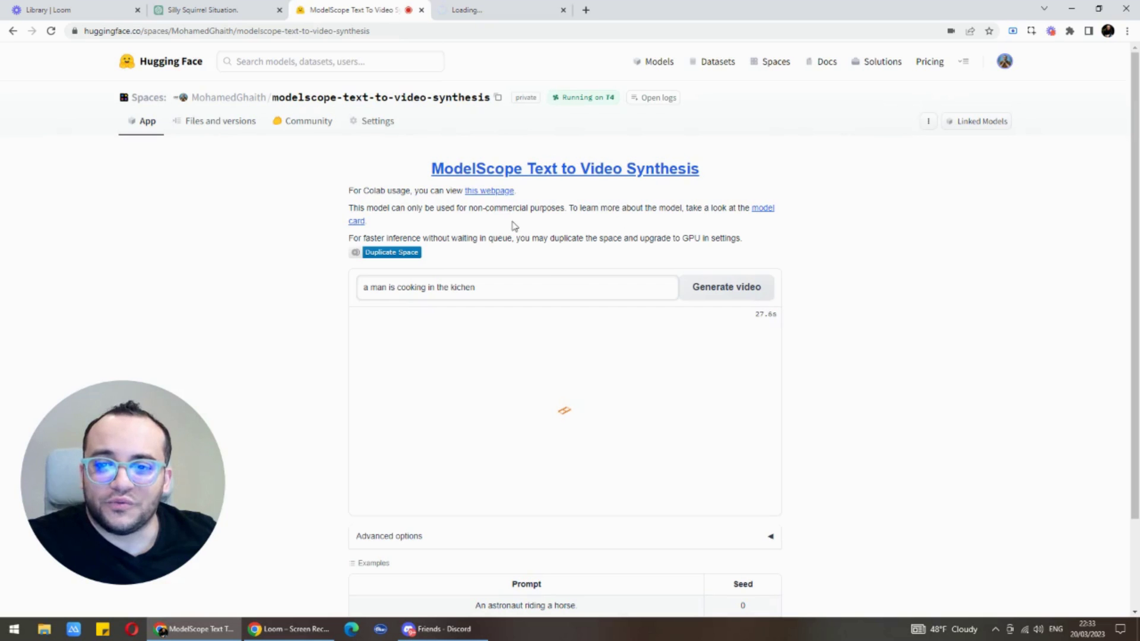
# Open the damo-vilab text-to-video model card in a new tab and switch to it
pyautogui.rightClick(764, 209)
pyautogui.click(794, 224)
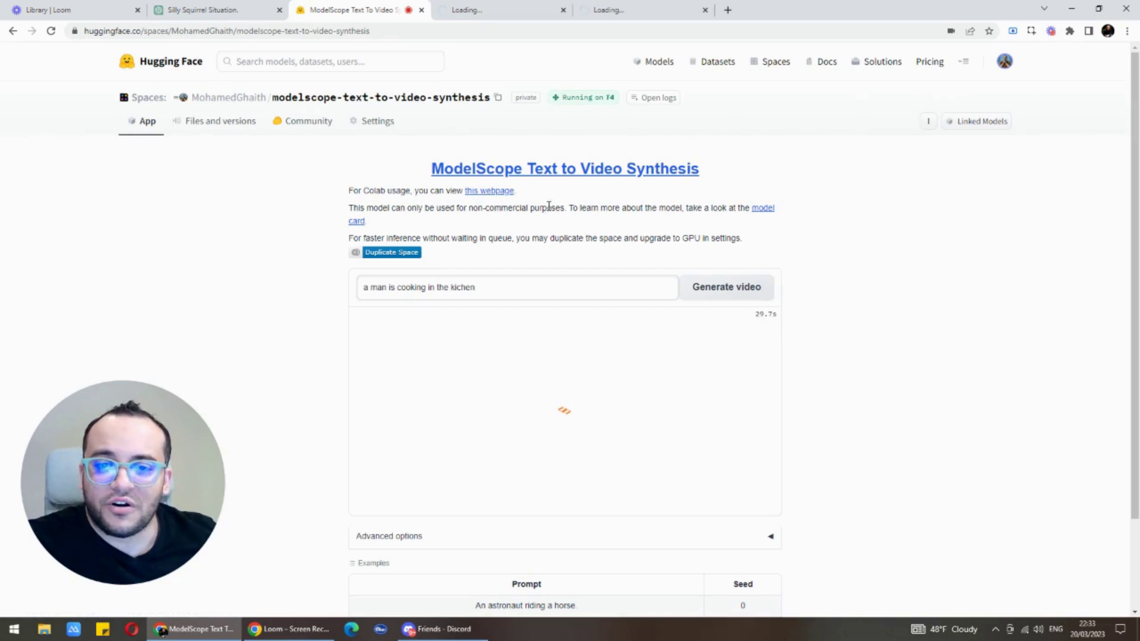
pyautogui.click(596, 11)
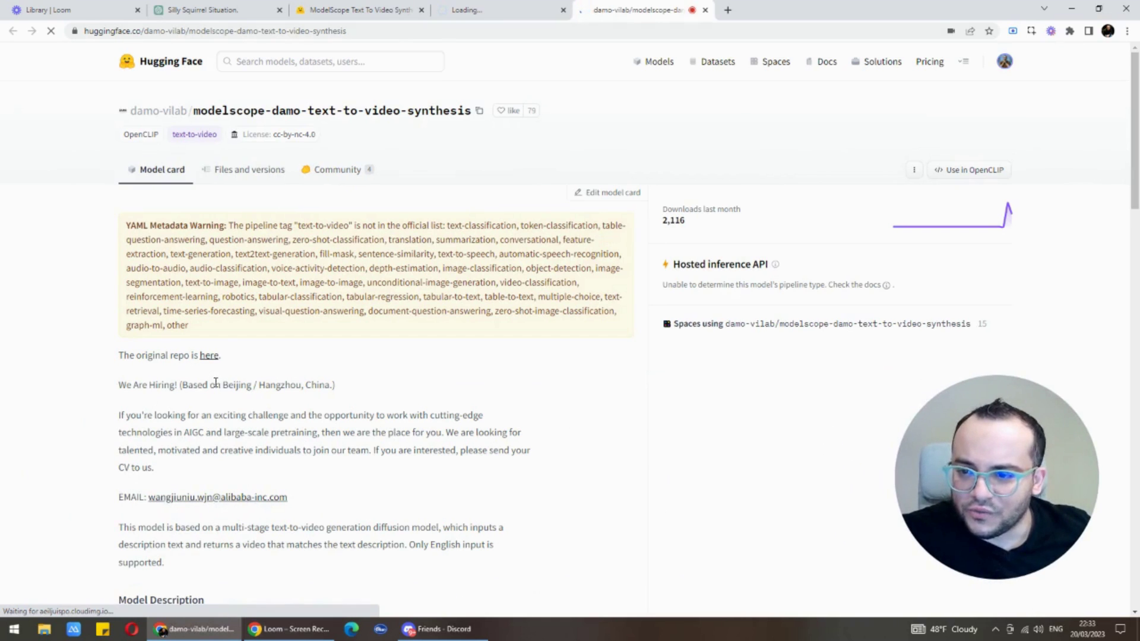
# Scroll through the model card to read it
pyautogui.scroll(-4, 224, 380)
pyautogui.scroll(-5, 224, 378)
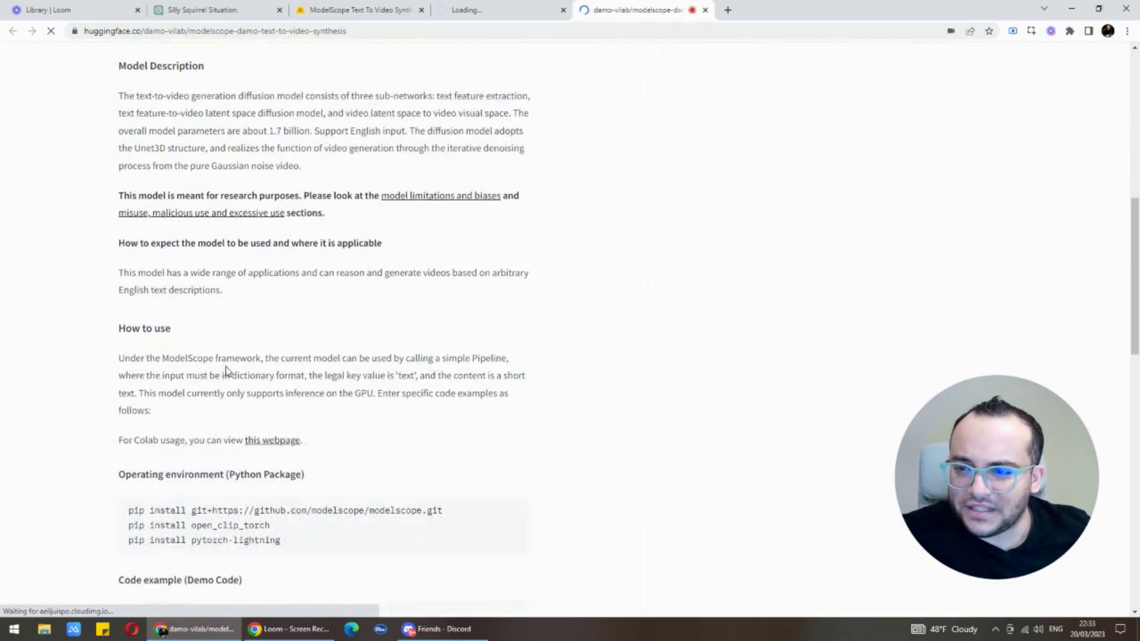
pyautogui.scroll(-10, 225, 371)
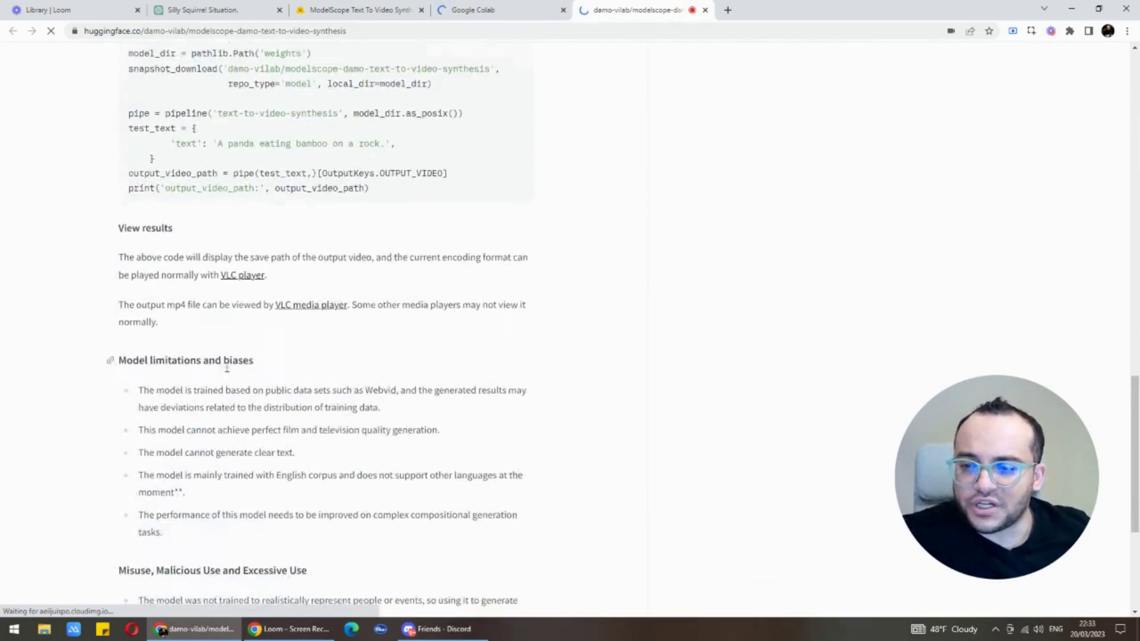
pyautogui.scroll(-5, 227, 368)
pyautogui.scroll(20, 226, 372)
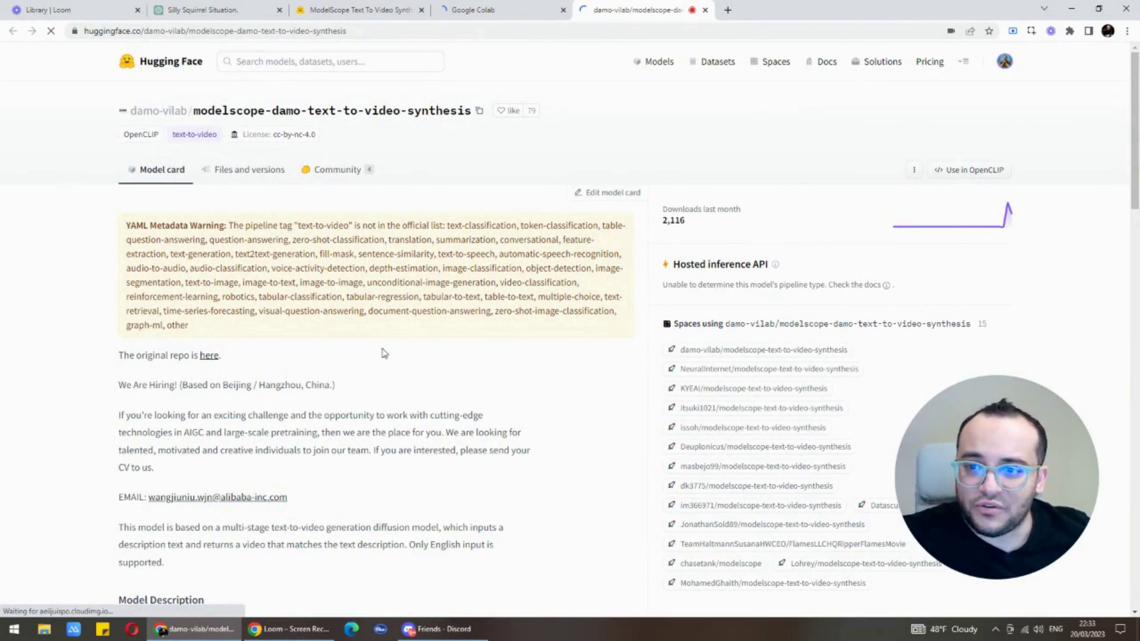
pyautogui.scroll(-2, 380, 350)
pyautogui.scroll(2, 427, 250)
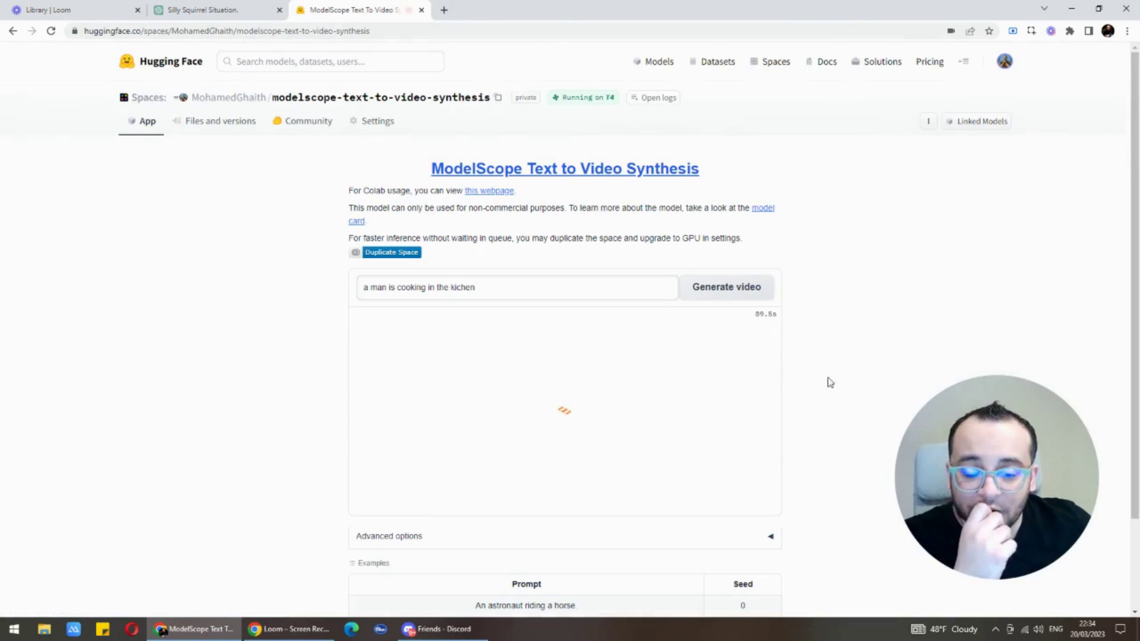
# Close the model card and Colab tabs, back on the ModelScope Space while generation runs
pyautogui.moveTo(923, 428); pyautogui.dragTo(83, 414)
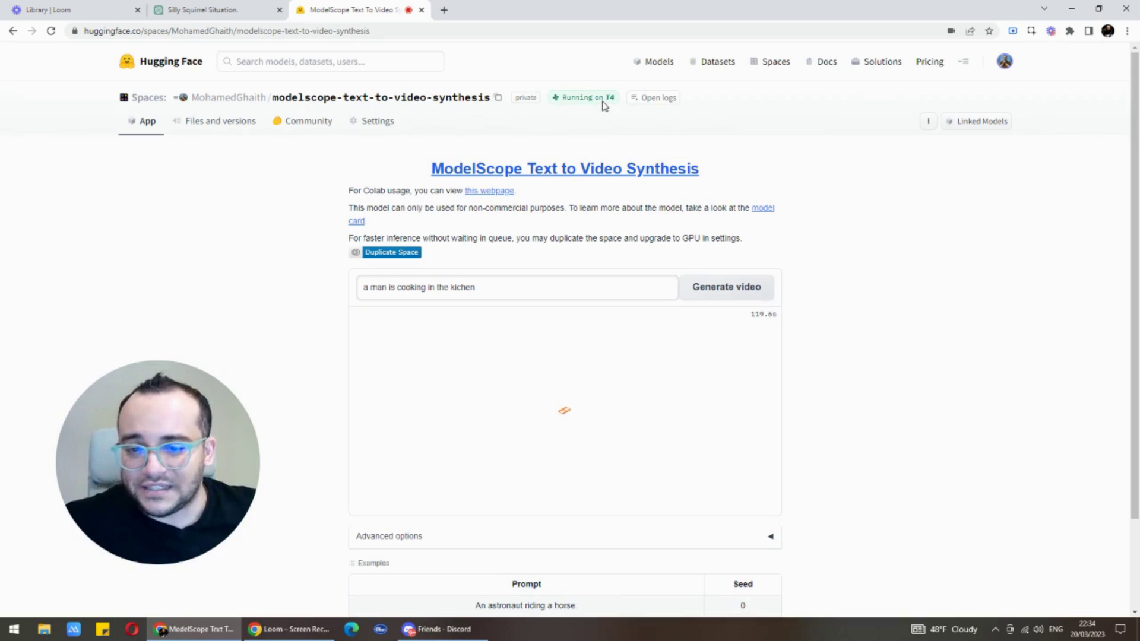
pyautogui.scroll(-2, 570, 321)
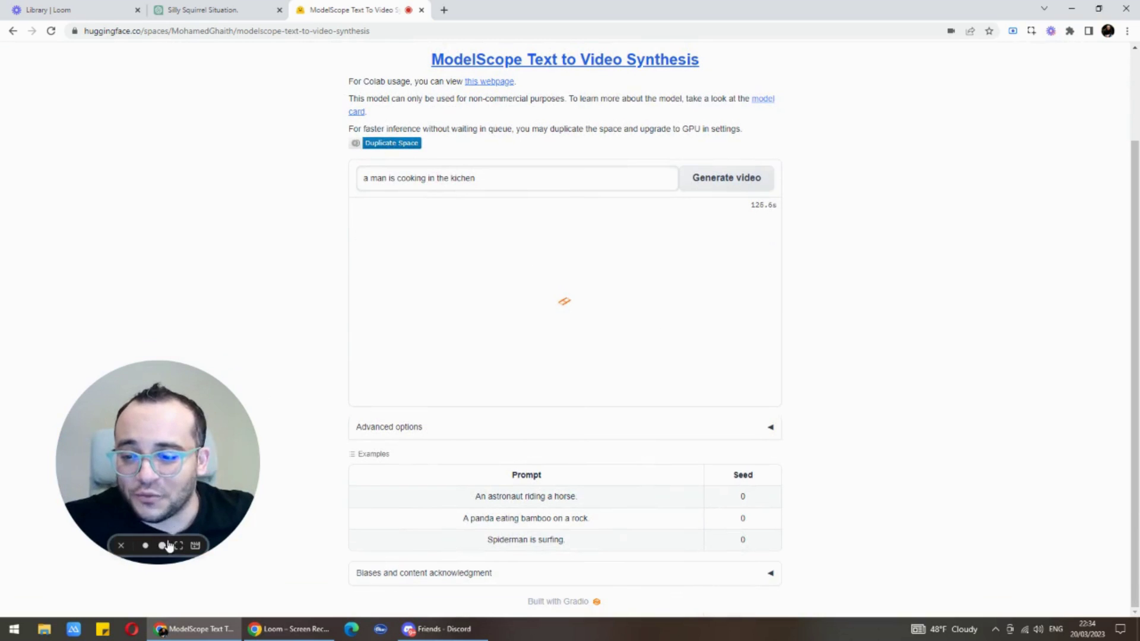
pyautogui.click(178, 545)
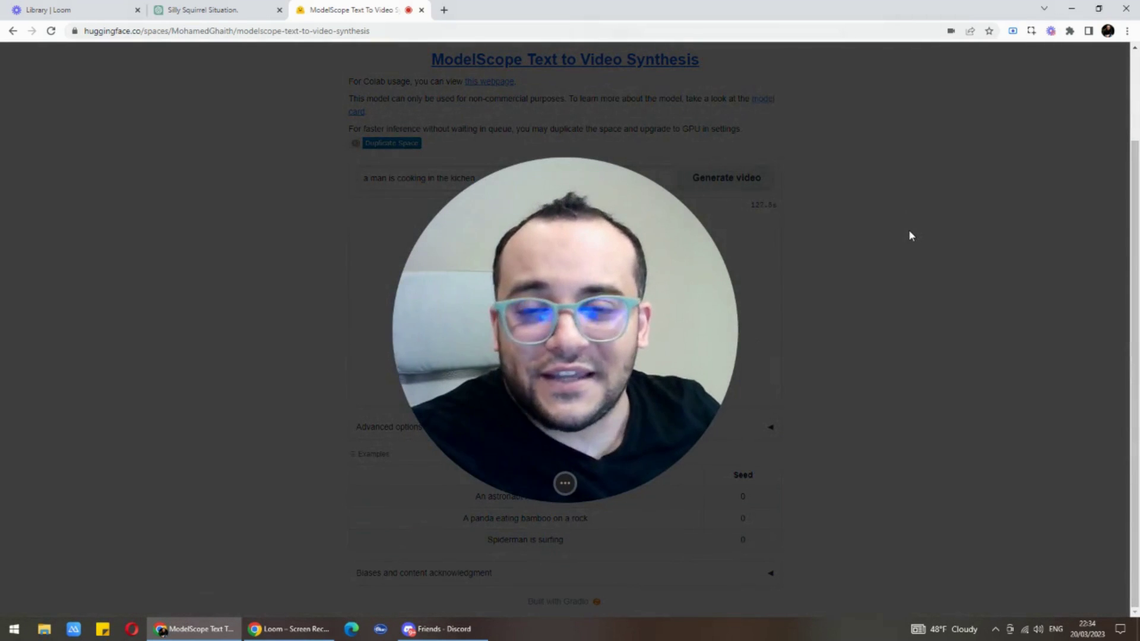